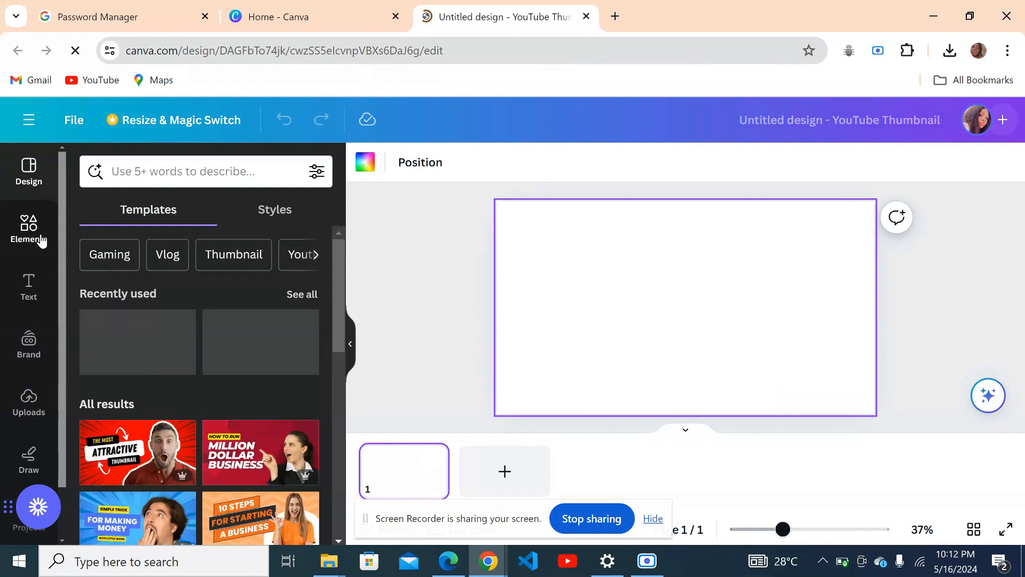
Place the recently used photo of the pointing woman in a green headscarf on the first page.
left_click(40, 238)
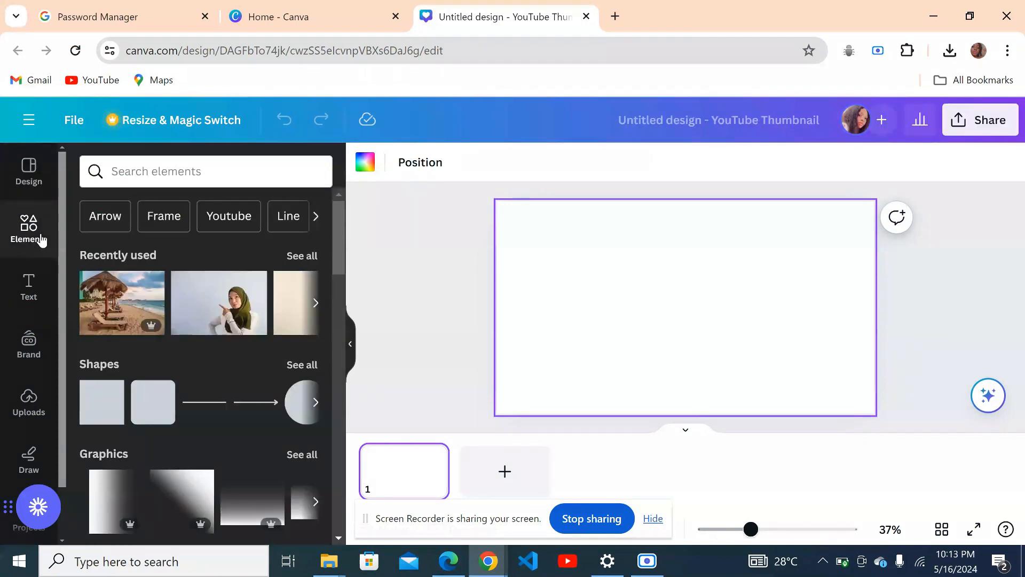
left_click(301, 256)
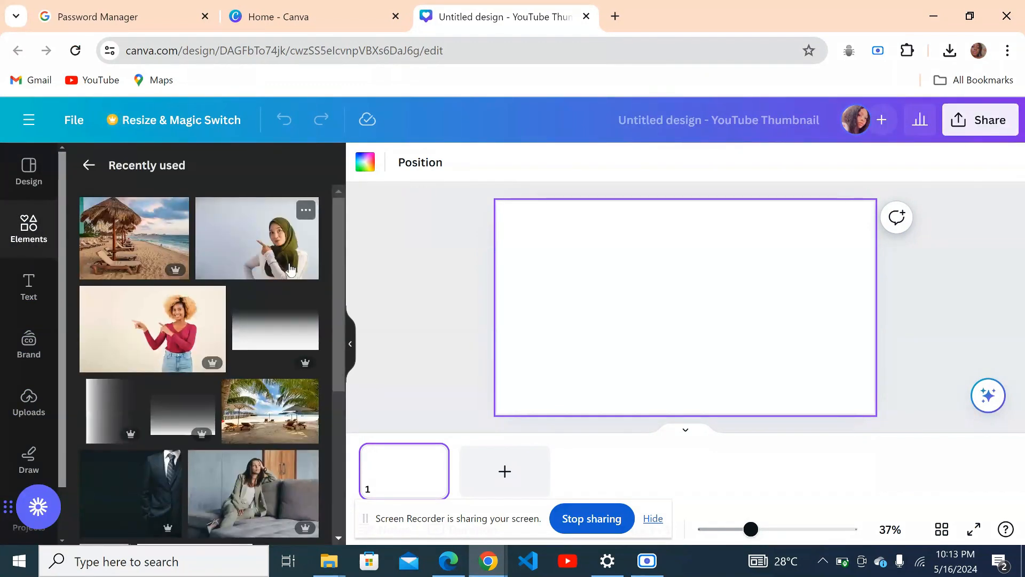
left_click(243, 258)
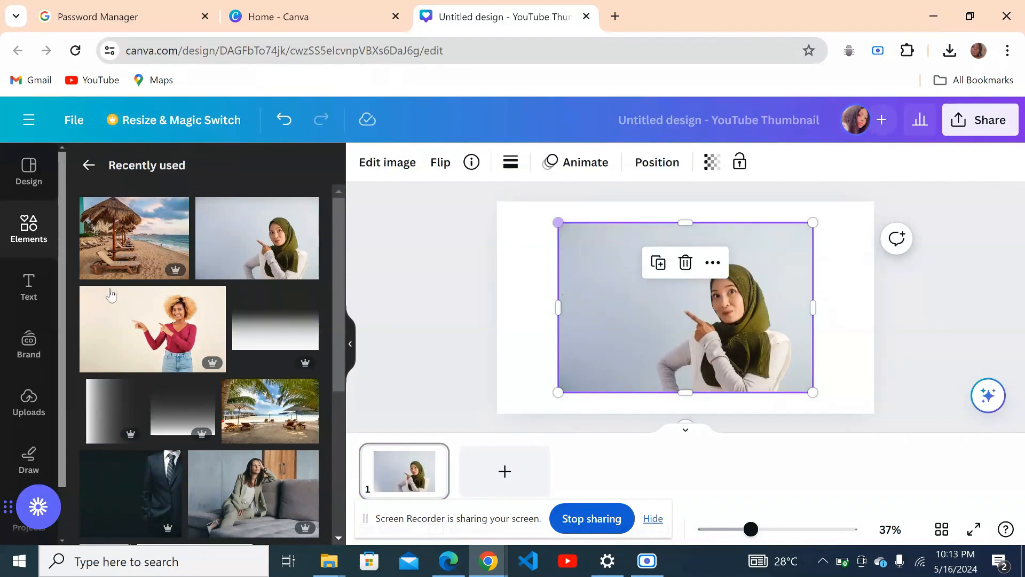
Rerun the recent BLACK WOMAN ON SUIT search in the elements library and look through its photo results.
left_click(88, 170)
left_click(180, 170)
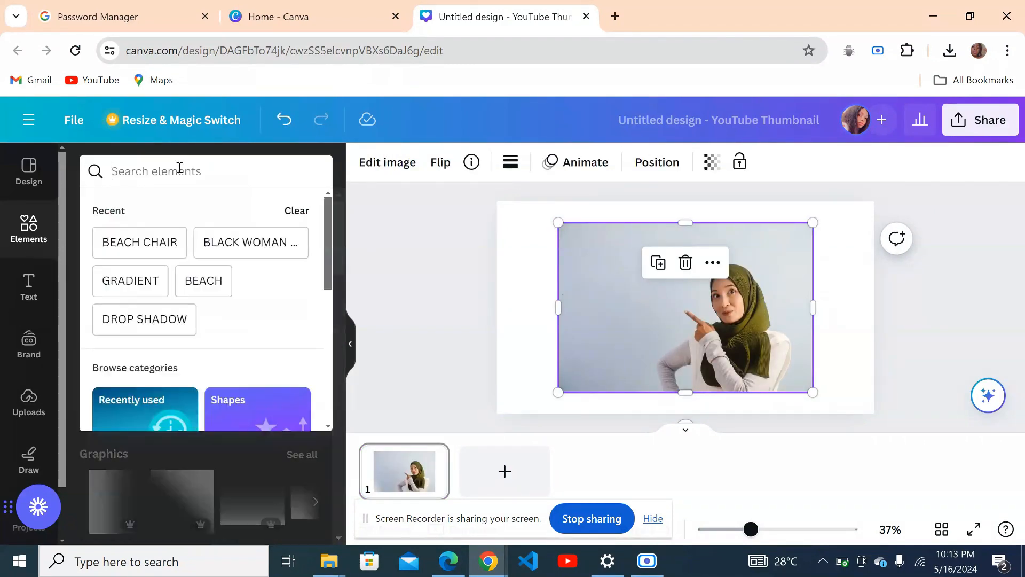
left_click(252, 243)
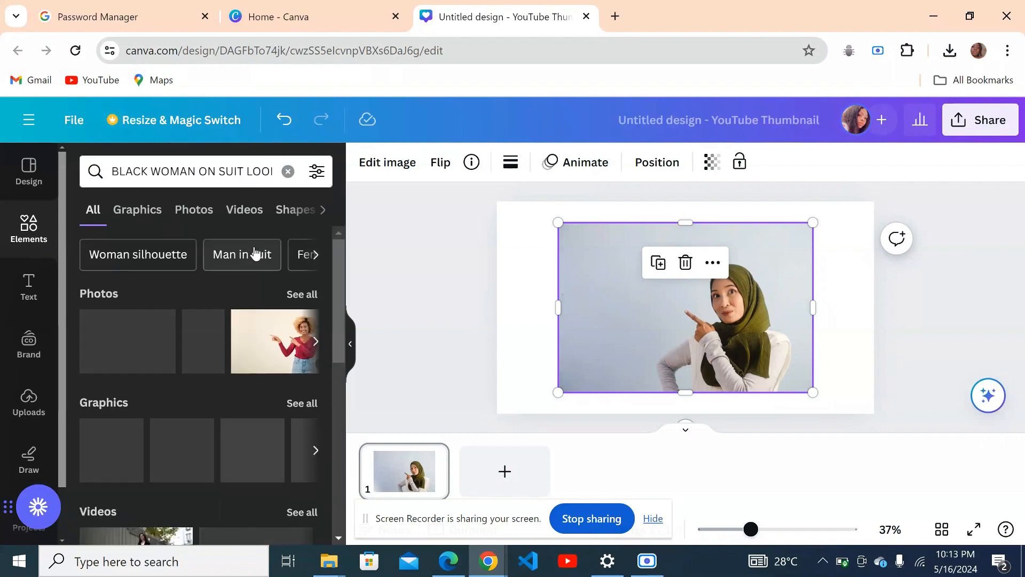
left_click(302, 294)
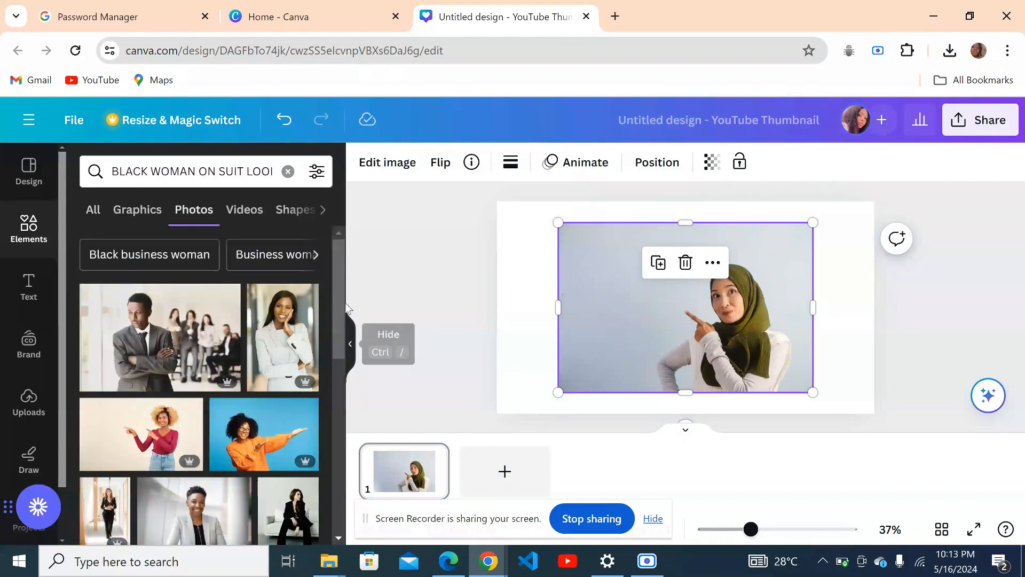
left_click_drag(341, 267, 345, 348)
Add a blank second page and look through the library's photos for BEACH CHAIR.
left_click(505, 471)
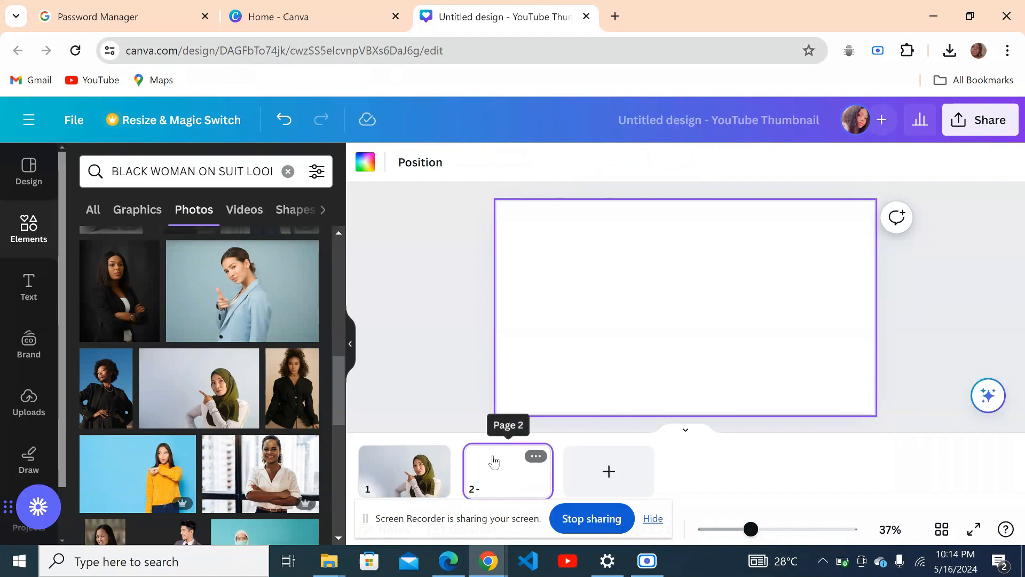
left_click(135, 221)
left_click(288, 171)
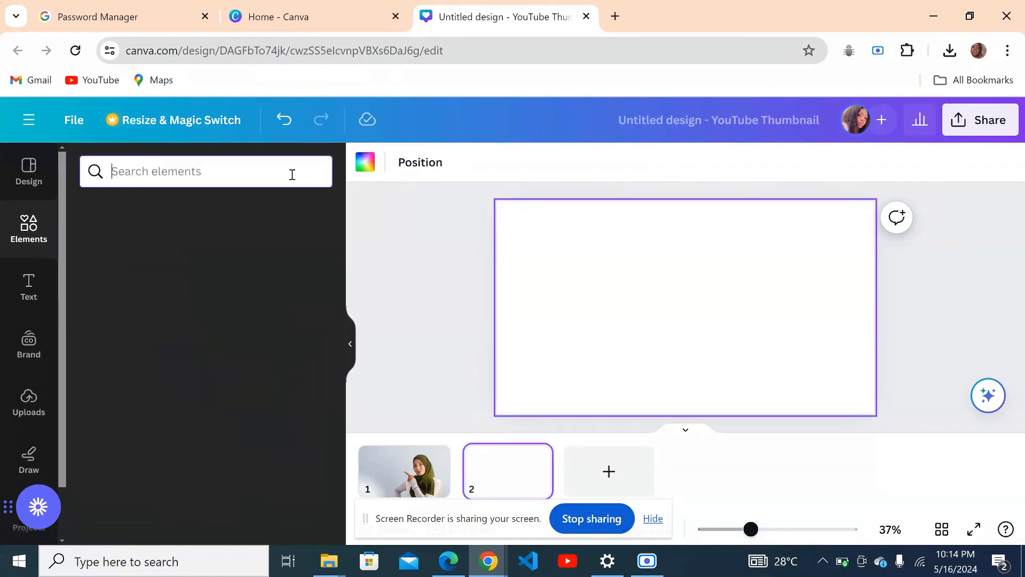
type("HOM")
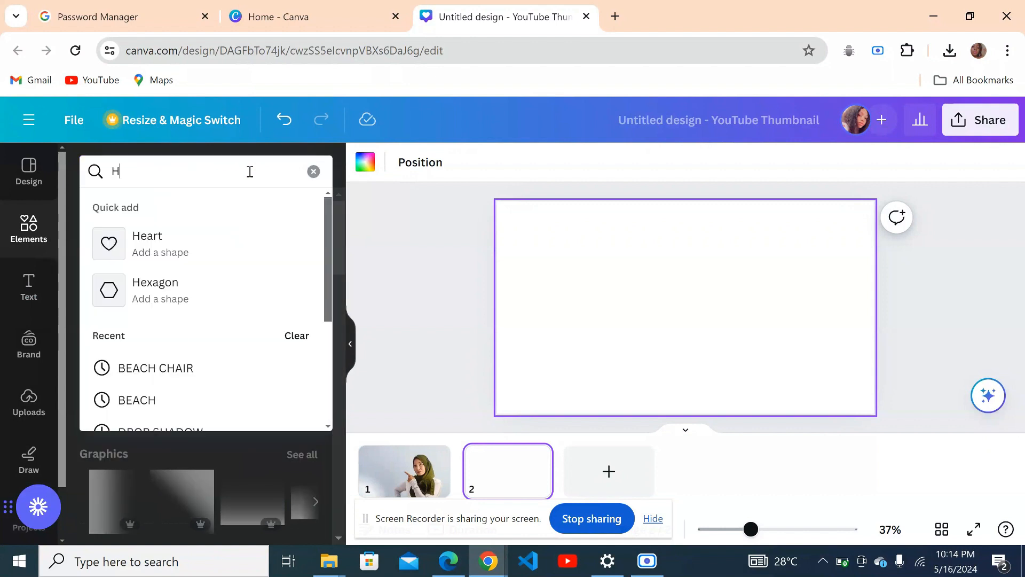
key("BackSpace")
key("BackSpace")
key("BackSpace")
type("BEA")
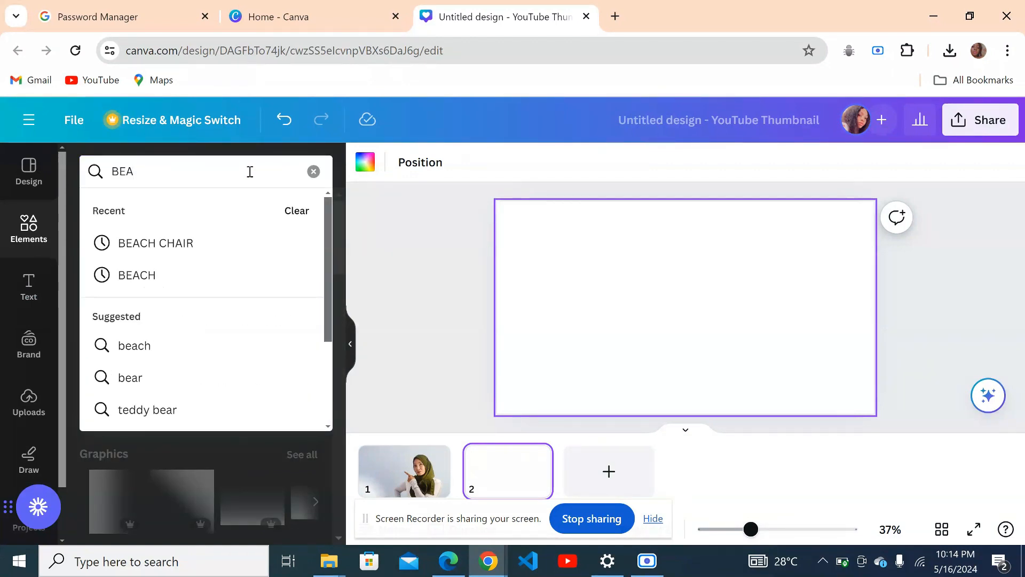
left_click(199, 255)
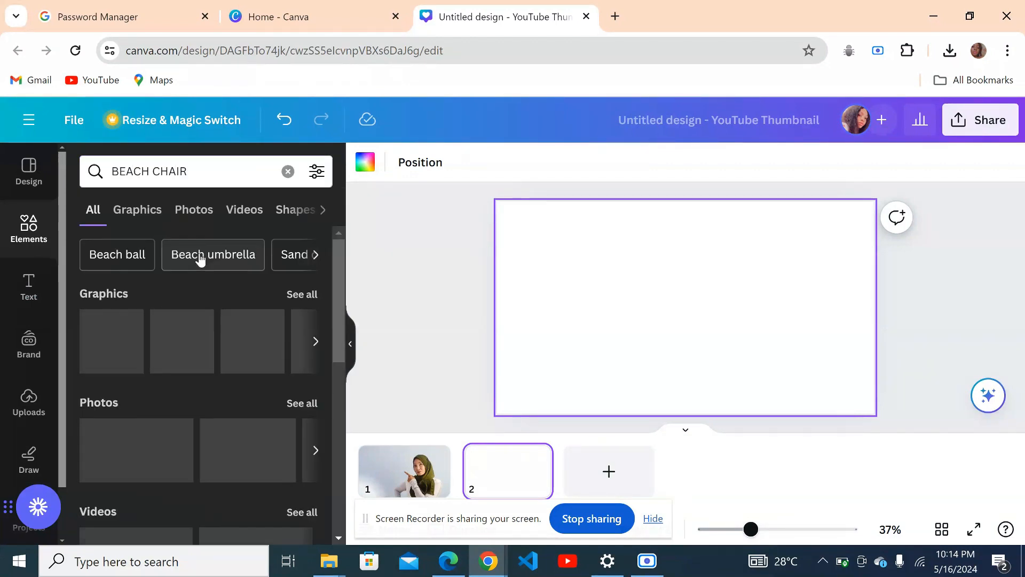
left_click(313, 402)
left_click_drag(335, 348, 348, 550)
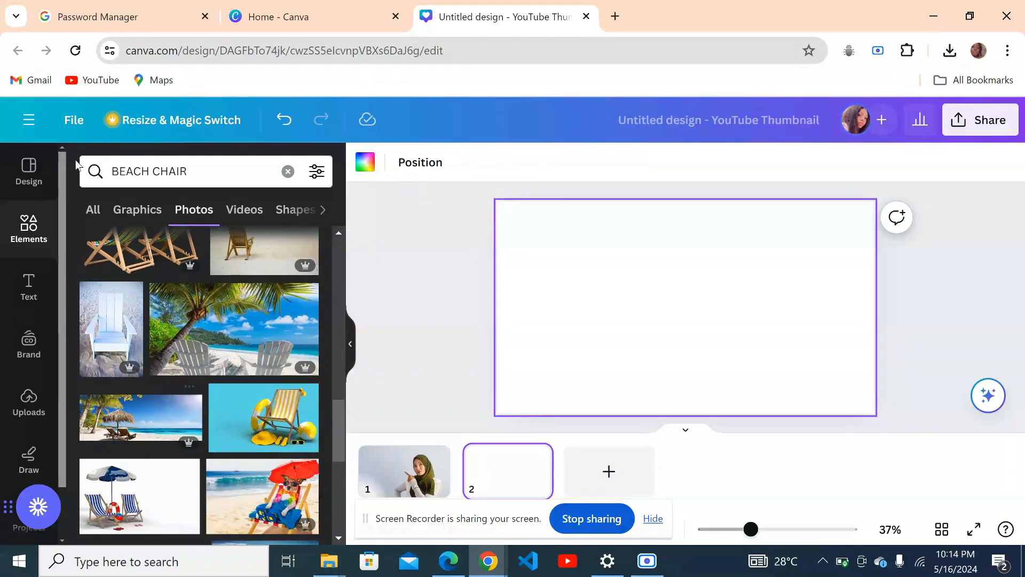
Place the recently used photo of palm trees and beach umbrellas on the second page and enlarge it to cover the page.
left_click(287, 172)
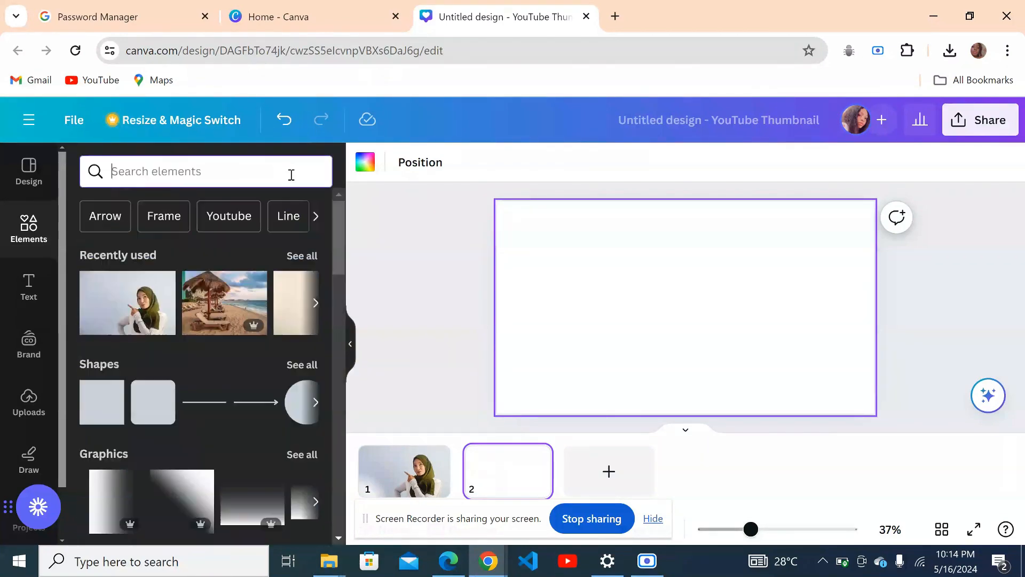
left_click(310, 257)
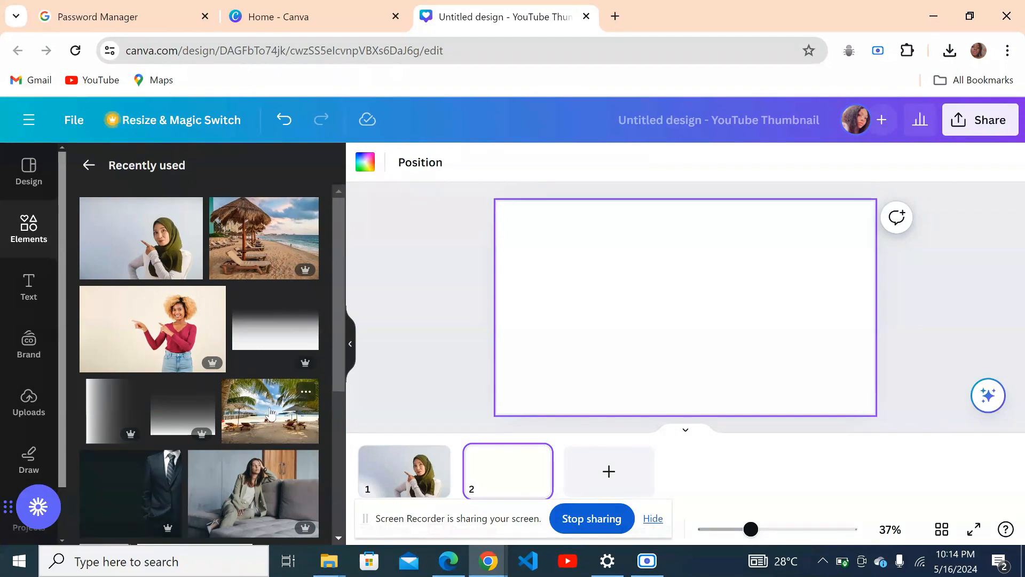
left_click(305, 391)
left_click_drag(555, 224, 492, 181)
left_click_drag(816, 392, 888, 410)
left_click_drag(804, 370, 796, 338)
left_click_drag(730, 344, 760, 359)
left_click(416, 413)
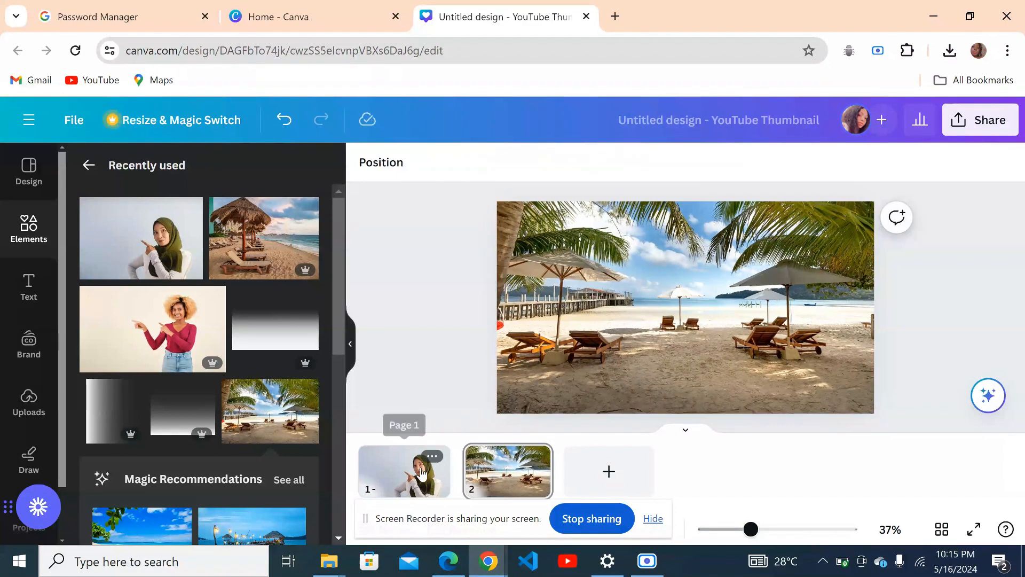
Search the graphics for GRADIENT and add a white fading gradient to the first page.
left_click(425, 457)
left_click(89, 165)
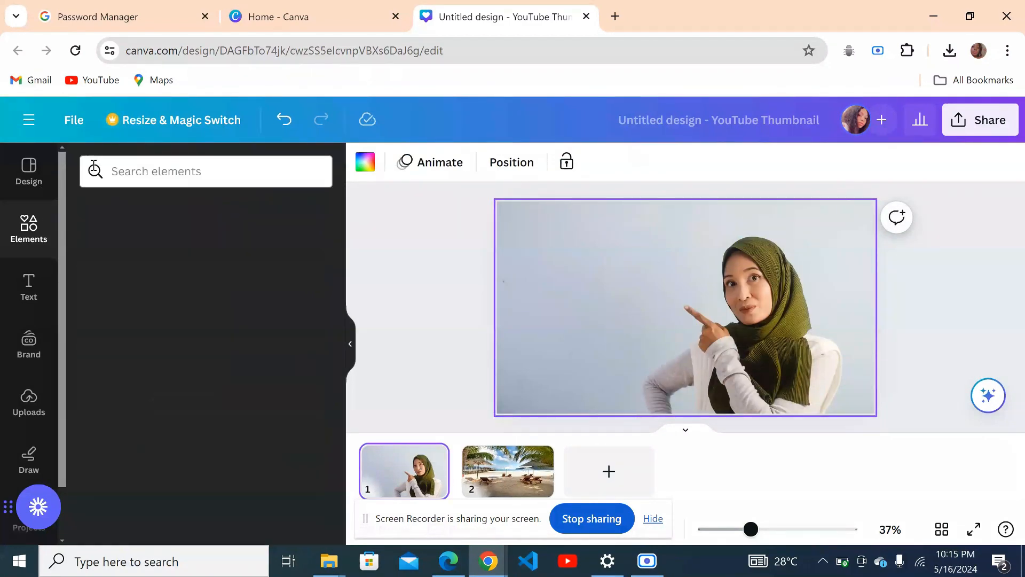
type("GRAD")
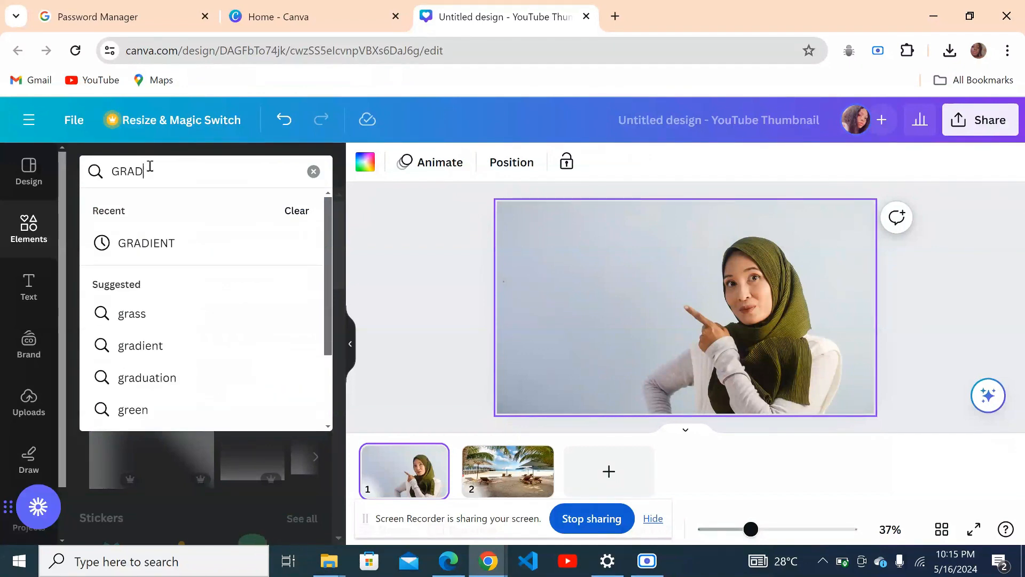
left_click(181, 244)
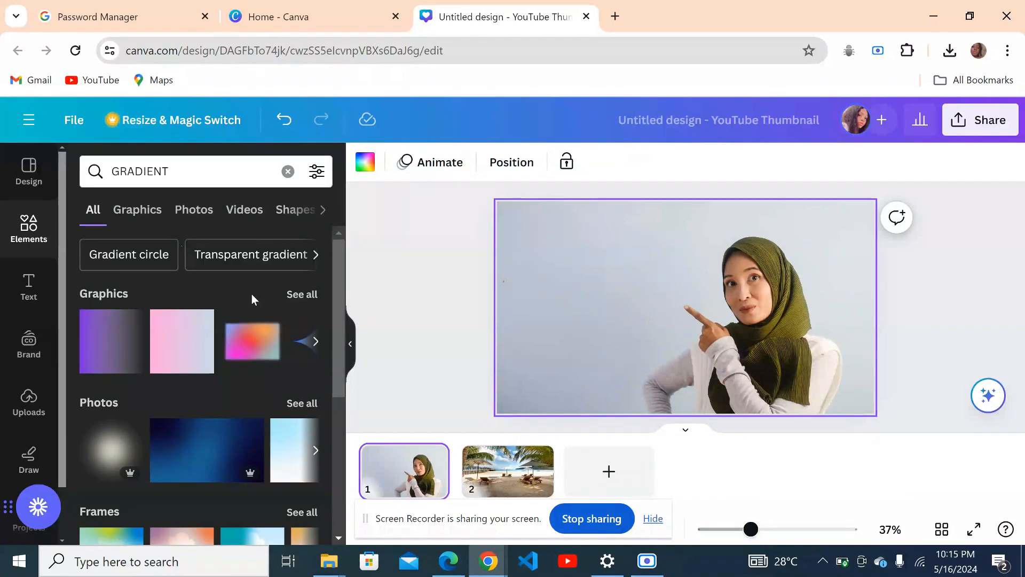
left_click(312, 302)
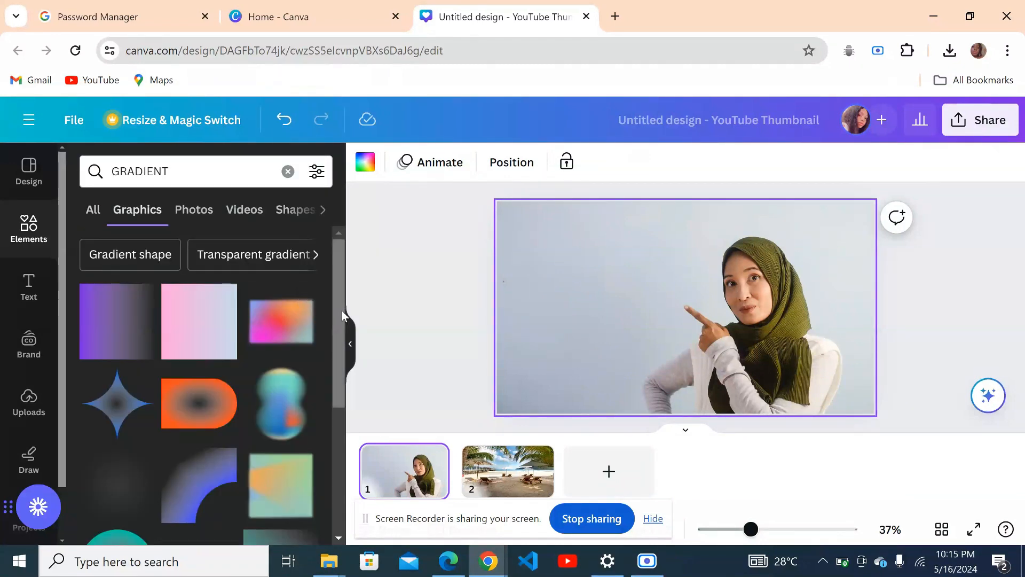
left_click_drag(342, 310, 341, 490)
left_click(107, 312)
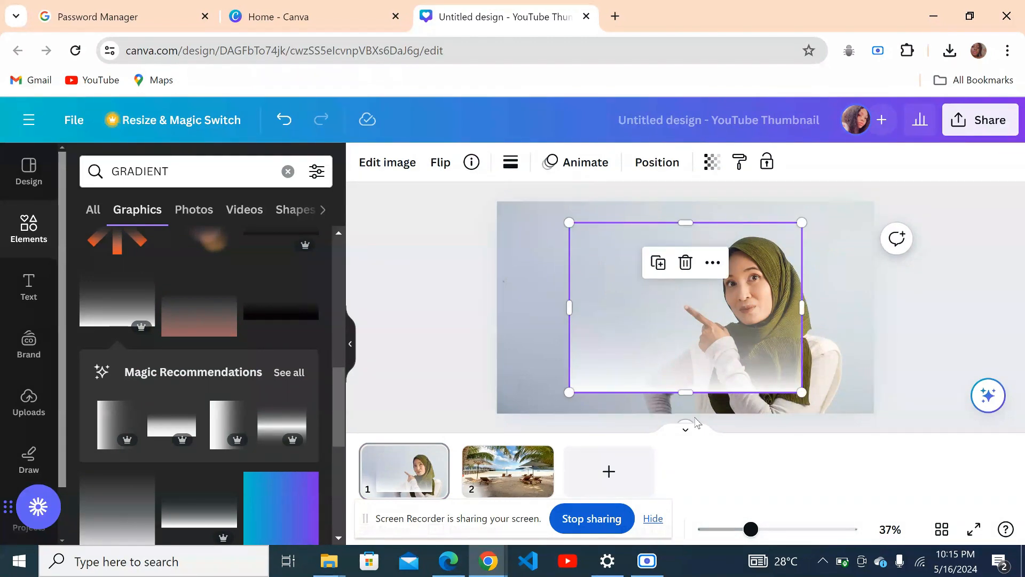
Rotate the gradient upright with its white side outward and align it with the left edge of the woman's photo.
left_click_drag(686, 422, 558, 315)
left_click_drag(685, 324, 593, 329)
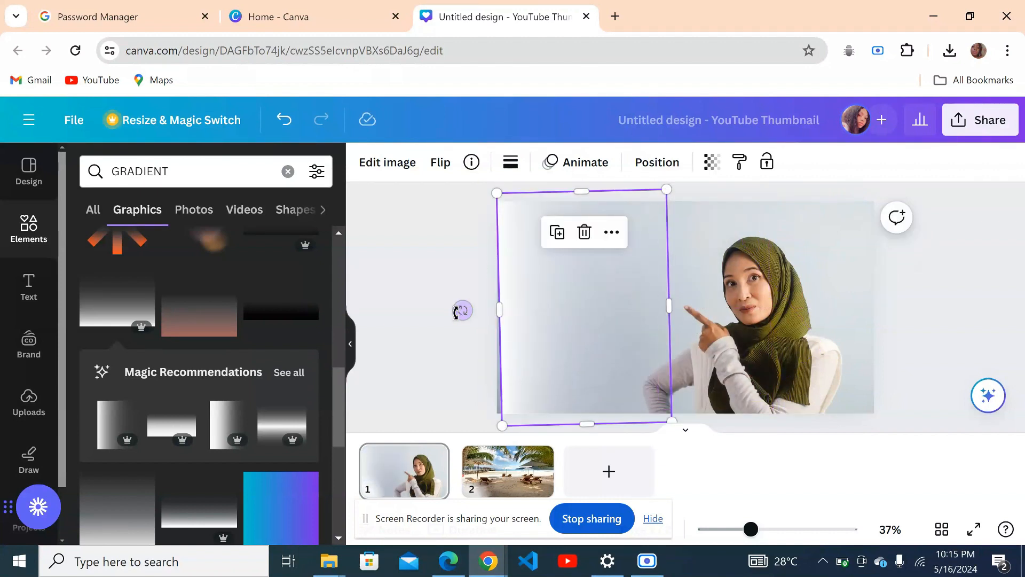
left_click_drag(457, 310, 457, 306)
Open the recently used elements, duplicate the gradient and overlap the copy slightly offset on the original.
left_click(288, 170)
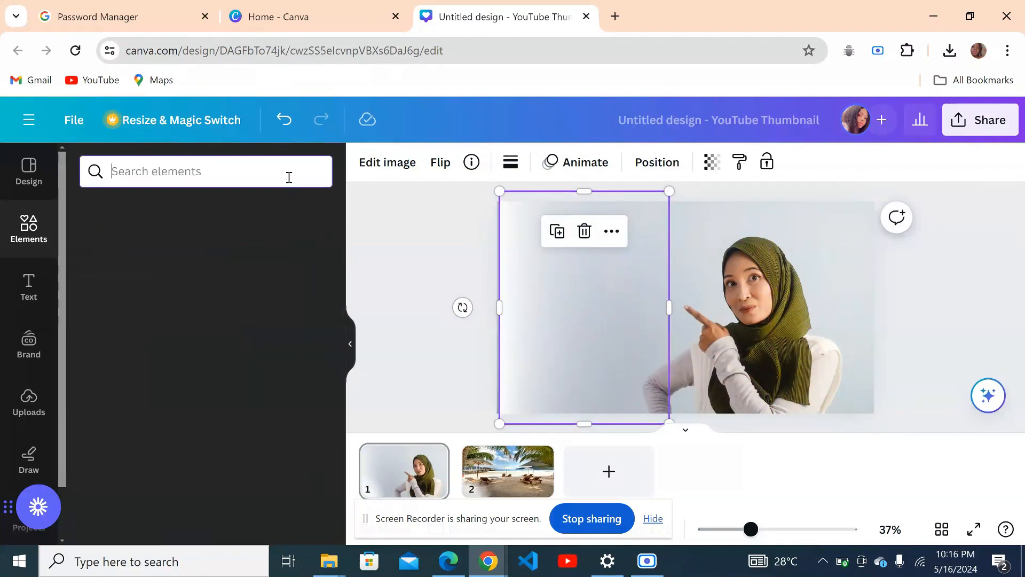
left_click(303, 257)
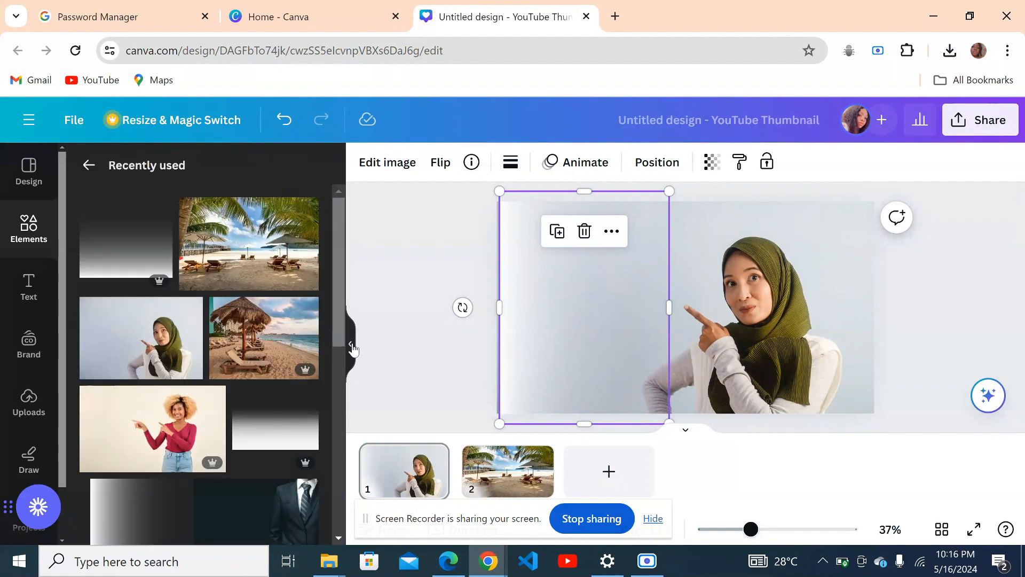
left_click_drag(334, 319, 334, 347)
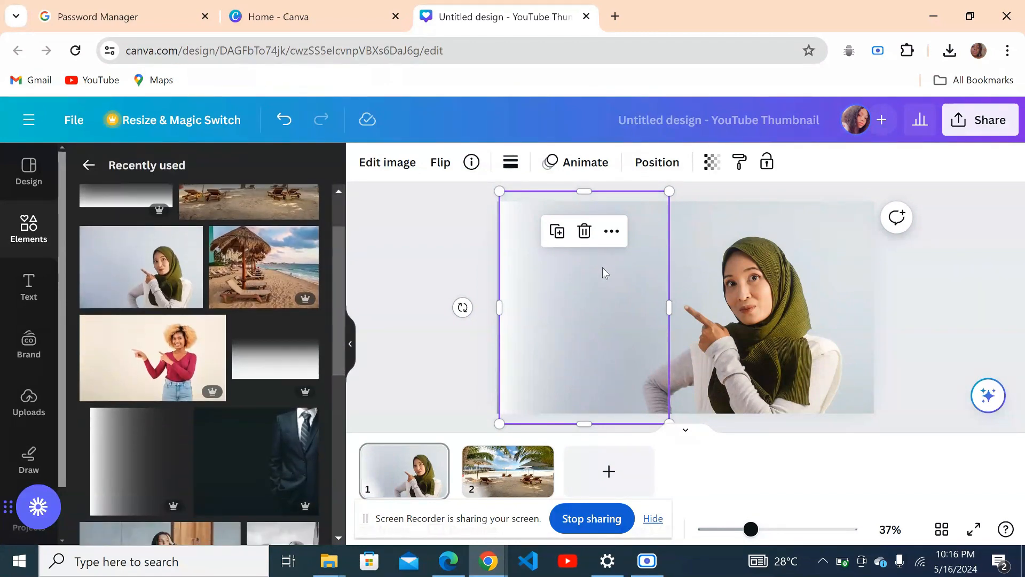
left_click(557, 230)
left_click_drag(569, 292, 577, 289)
left_click(428, 292)
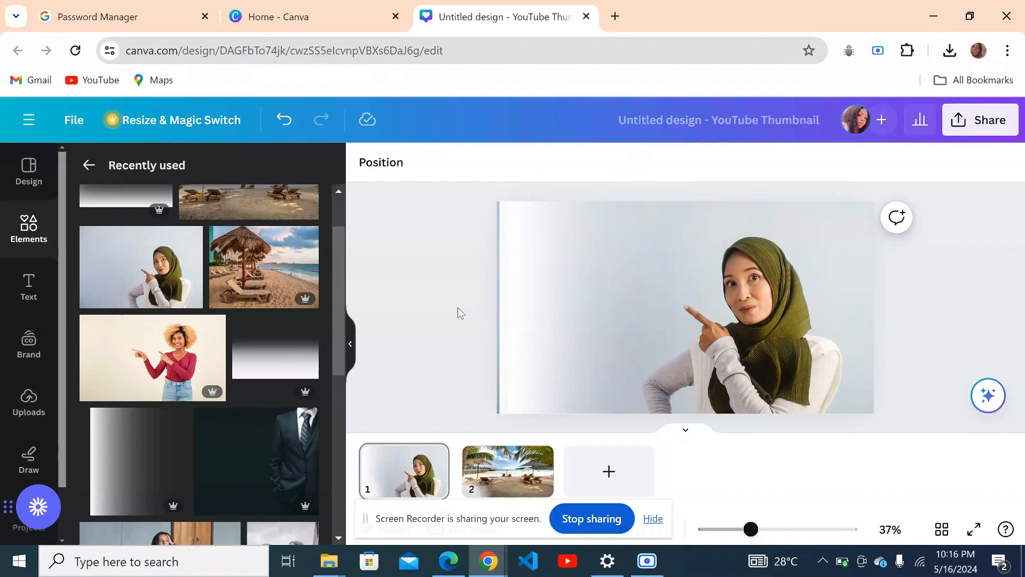
Group the two overlapping gradients on the first page.
left_click_drag(457, 311, 591, 323)
left_click(560, 207)
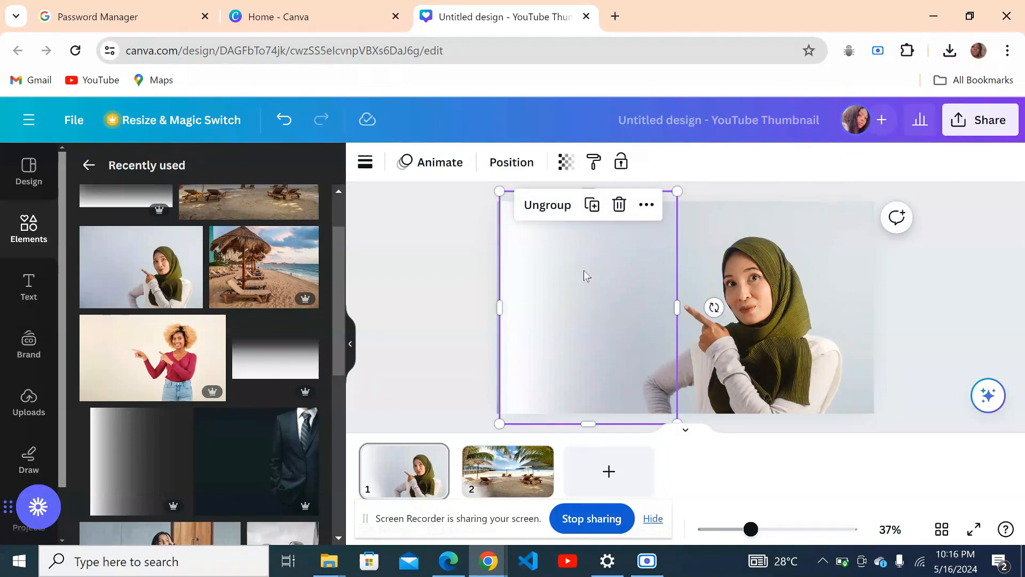
left_click(444, 310)
Paste a copy of the gradient group onto the second page and move it over the right side of the beach photo.
left_click(492, 468)
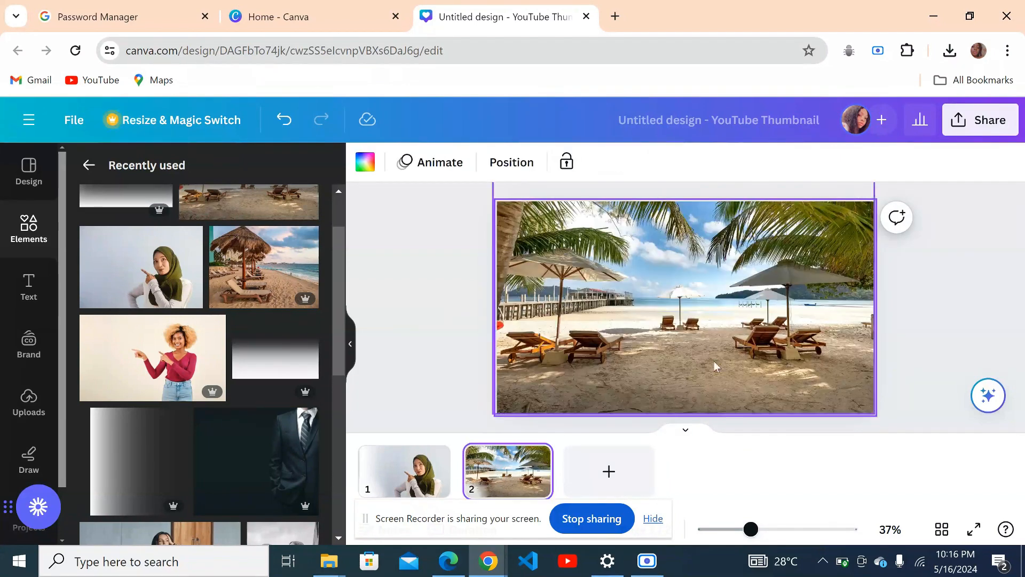
left_click(764, 350)
left_click(622, 291)
left_click_drag(621, 291, 828, 291)
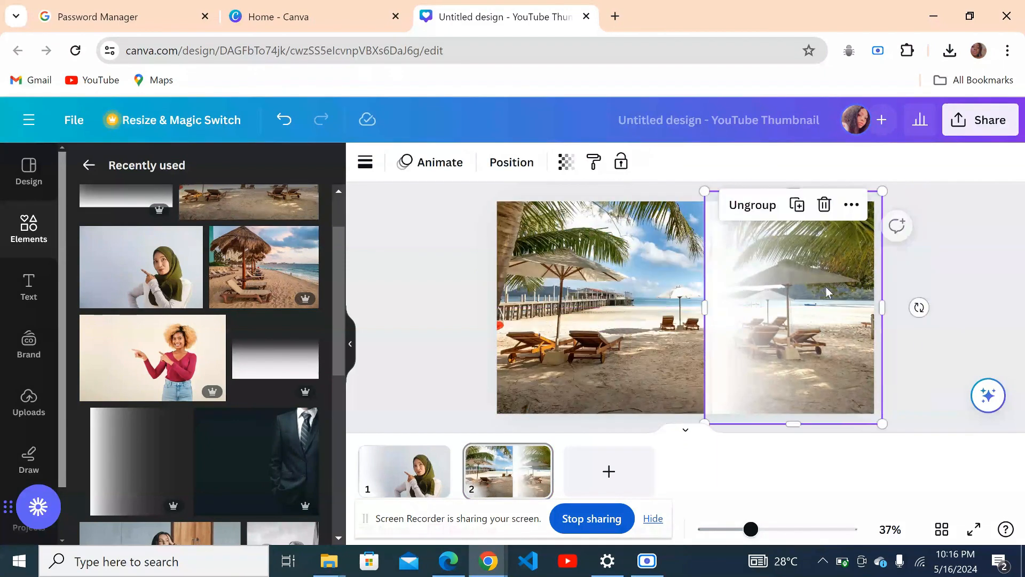
Add the recently used wide white gradient to the second page and delete the pasted gradient group.
left_click(273, 368)
left_click(775, 213)
left_click(776, 213)
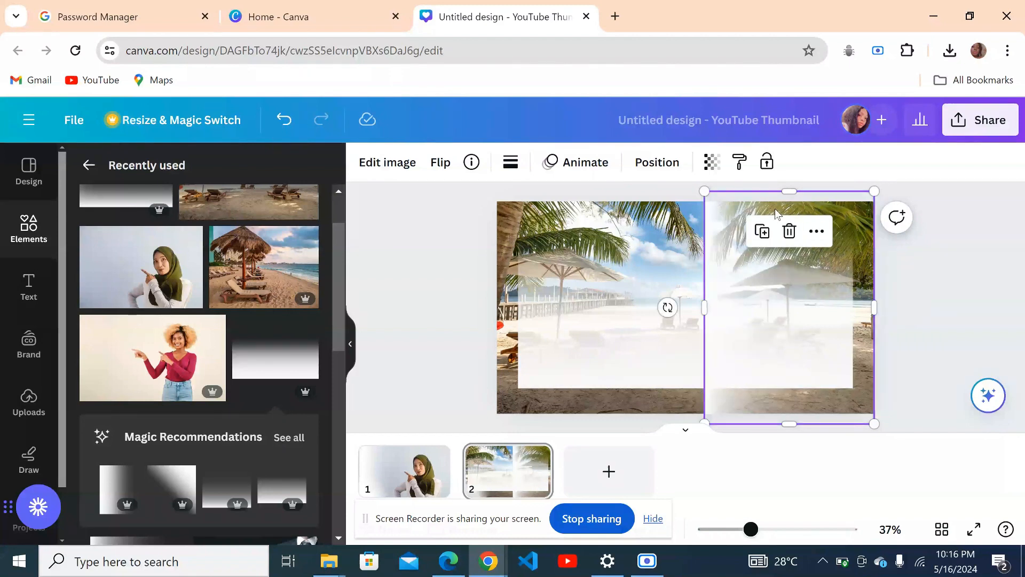
key("Delete")
Rotate the new gradient upright, fit it to the page height and overlap two copies over the beach photo's right side.
left_click(714, 386)
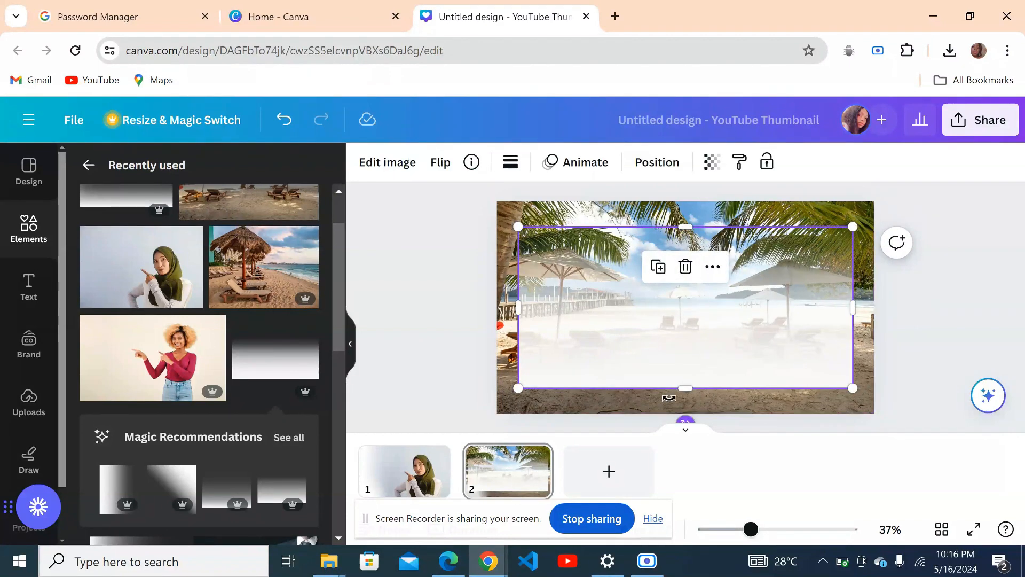
left_click_drag(686, 421, 798, 288)
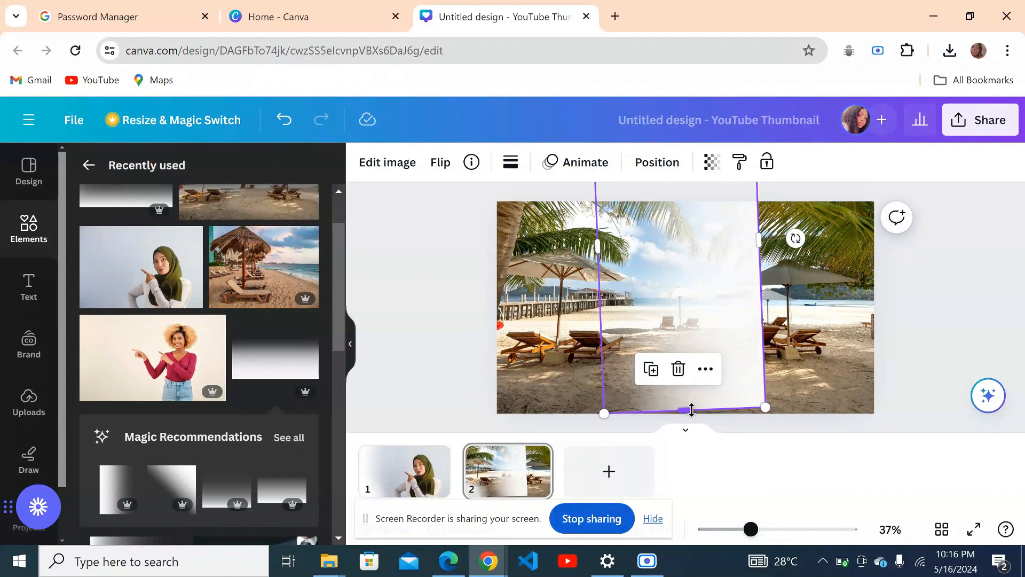
left_click_drag(692, 410, 678, 281)
left_click_drag(702, 245, 798, 339)
left_click_drag(908, 297, 911, 304)
left_click_drag(796, 407, 794, 415)
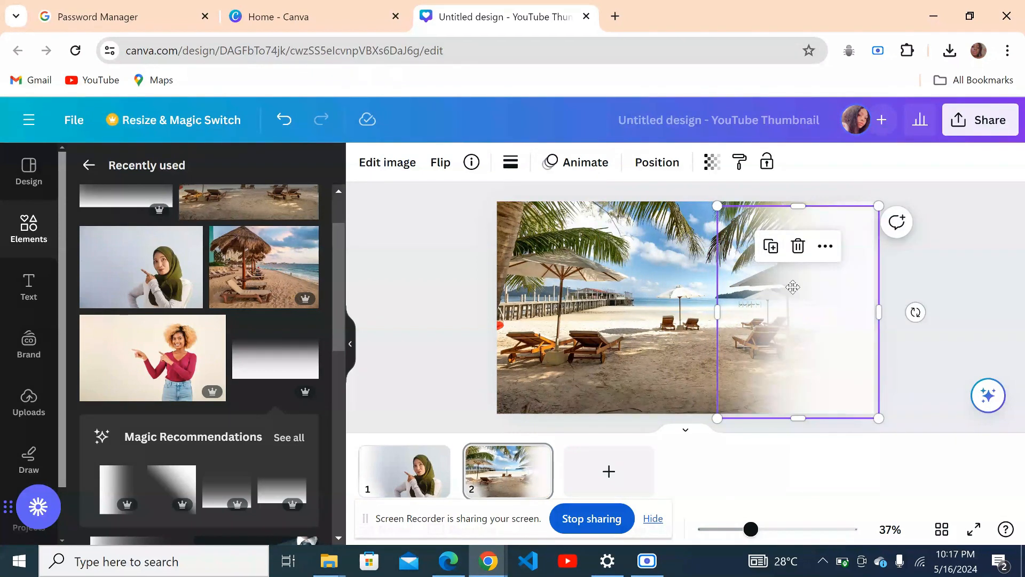
left_click_drag(792, 288, 772, 288)
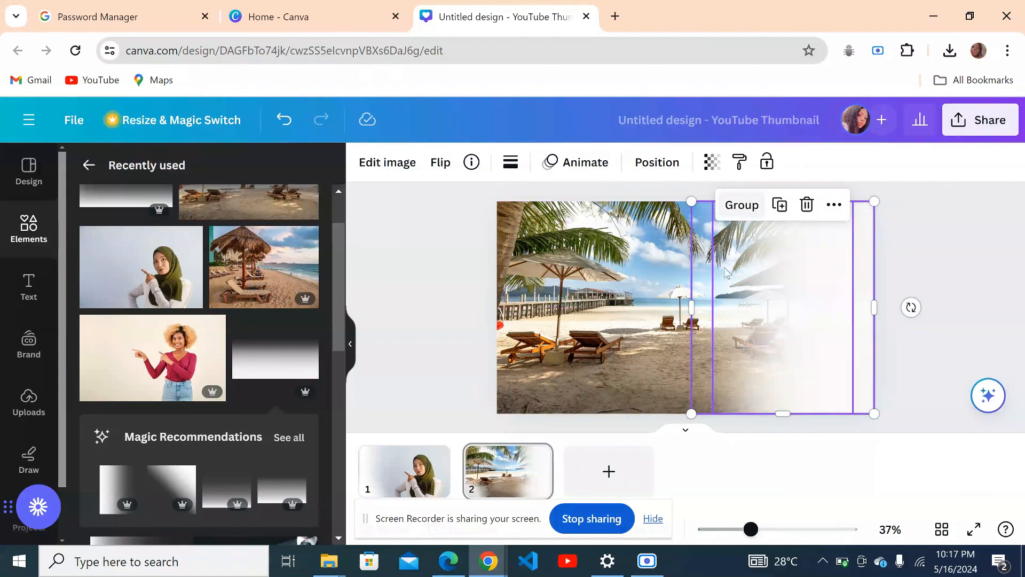
Replace the gradient group on the first page with the gradients copied from the second page.
left_click(404, 470)
left_click(601, 327)
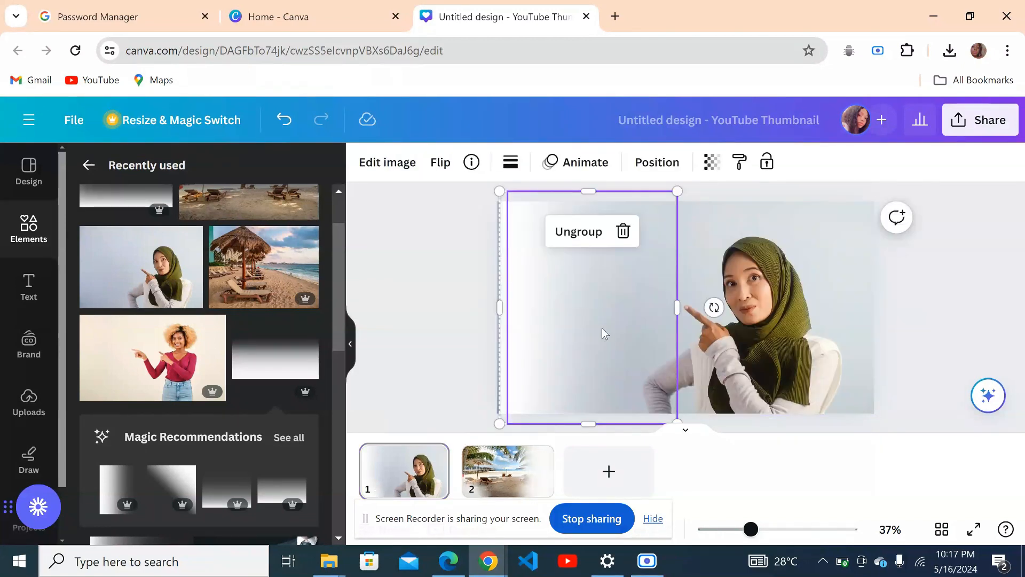
left_click(602, 328)
left_click(602, 328)
left_click(780, 351)
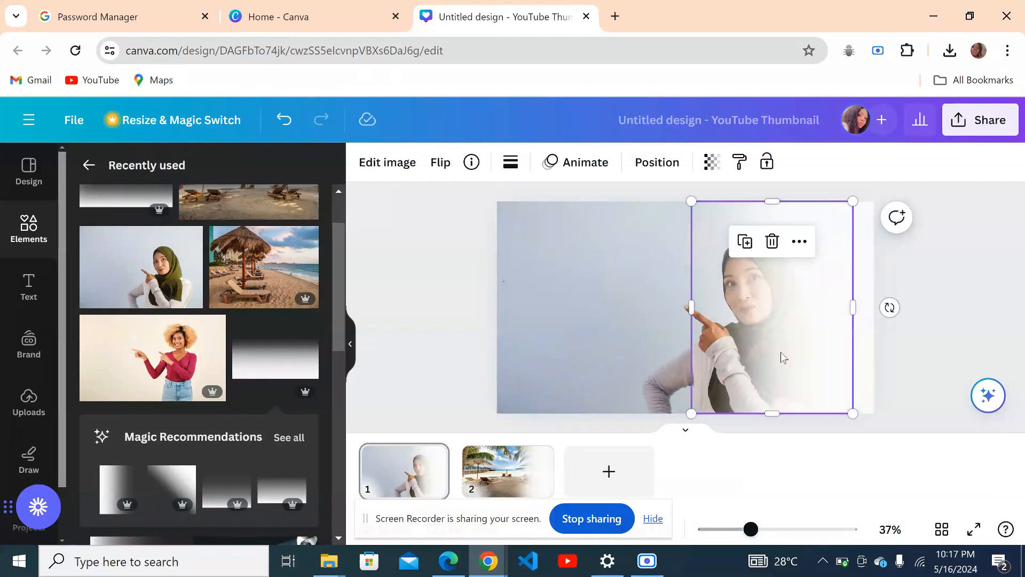
Move both gradients to the left side of the woman photo, group them, rotate the group 180 degrees and cover the page's left edge.
left_click_drag(781, 352, 584, 335)
left_click_drag(819, 304, 614, 300)
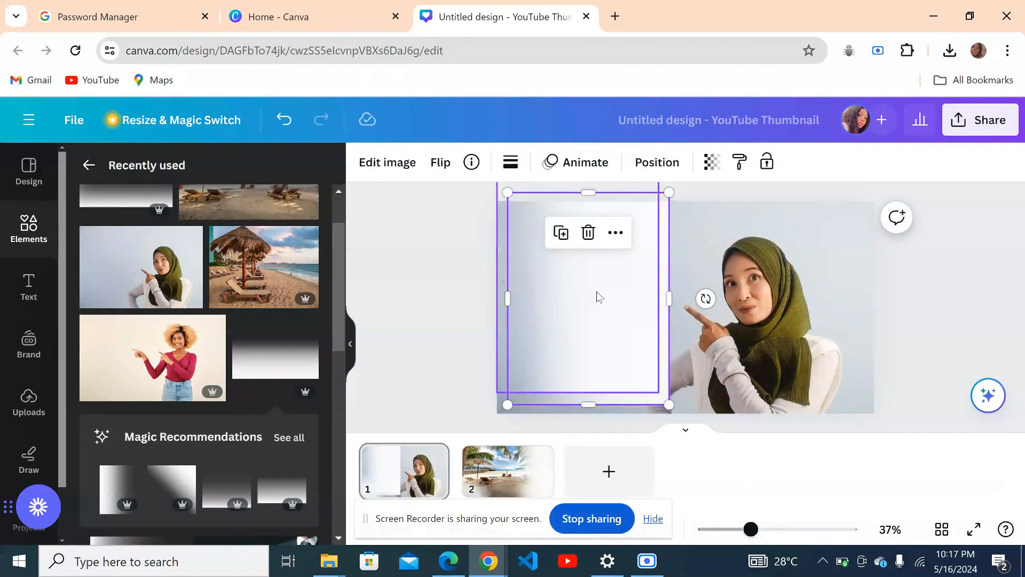
left_click(630, 299, "shift")
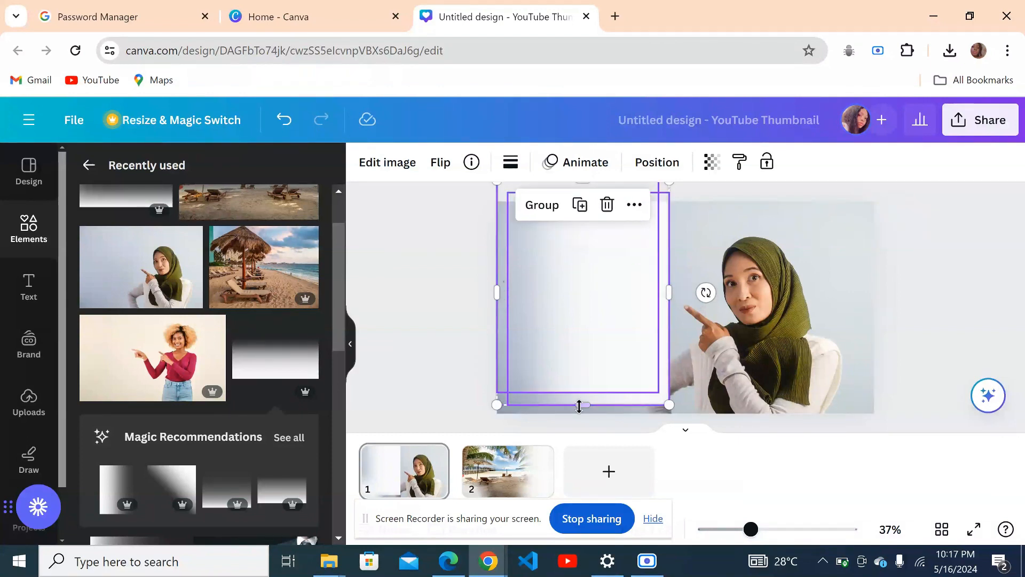
left_click(553, 214)
left_click_drag(706, 292, 505, 288)
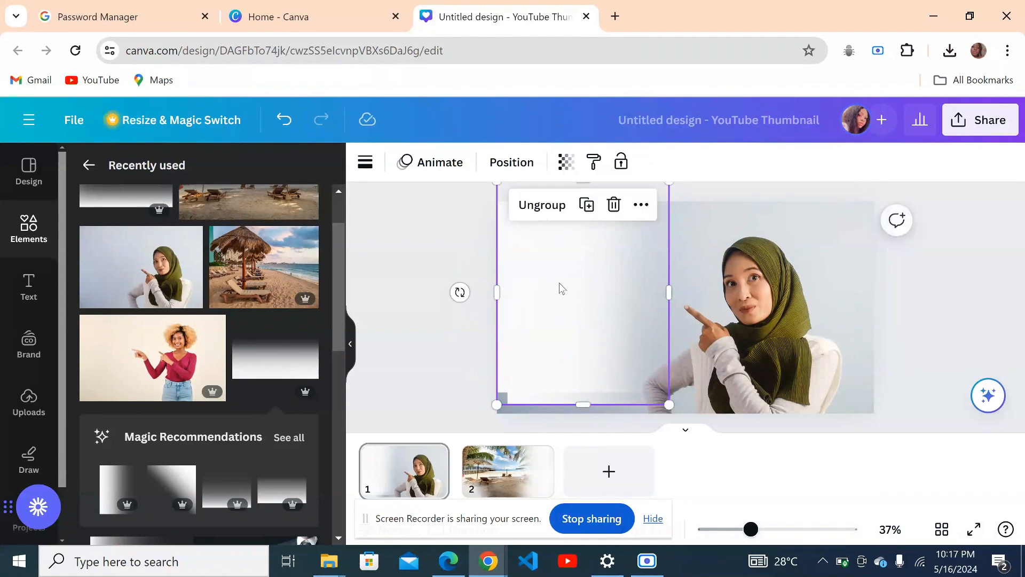
left_click_drag(573, 309, 573, 310)
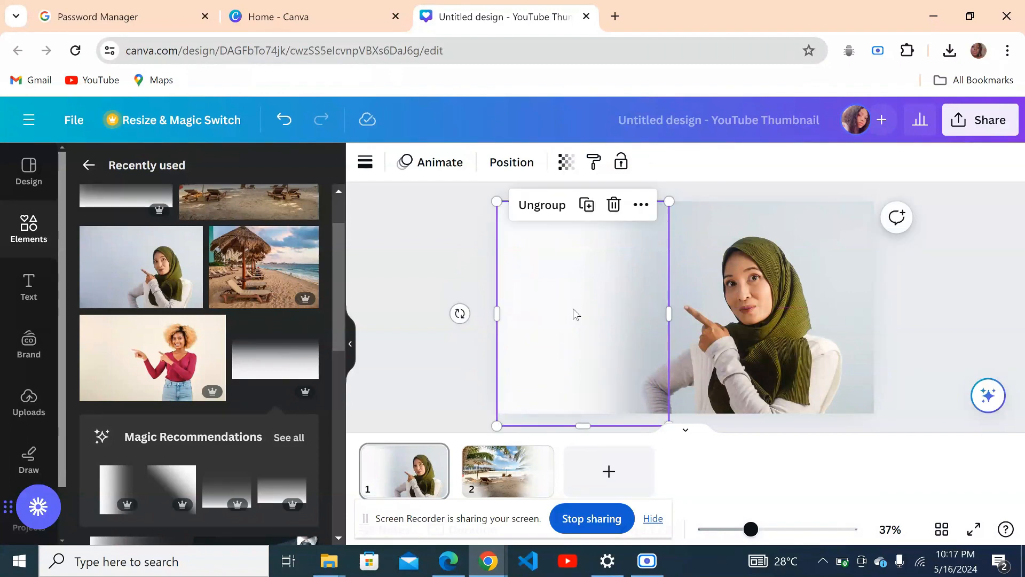
left_click(441, 398)
Download only page 1 of the design as a PNG.
left_click(507, 469)
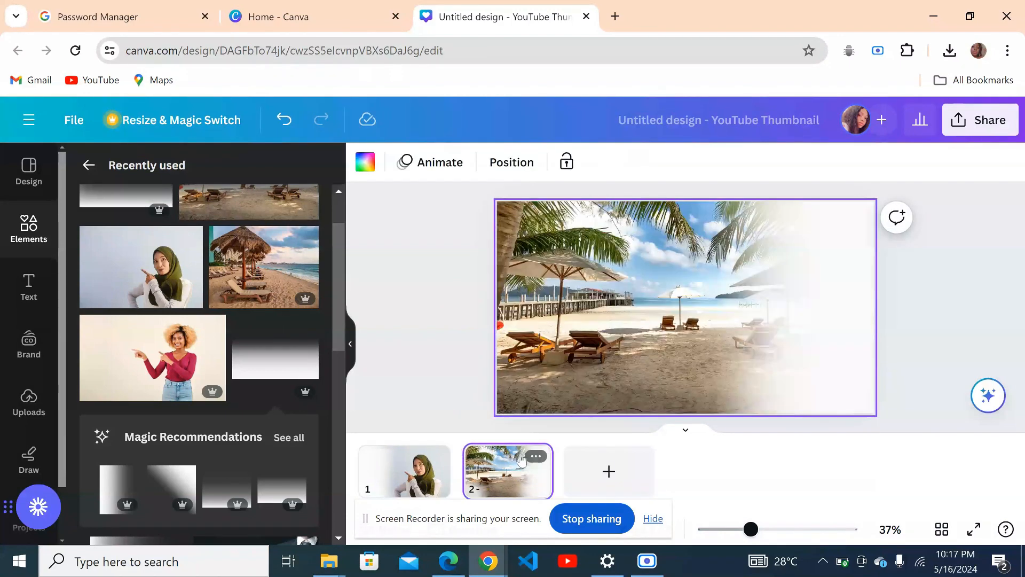
left_click(603, 359)
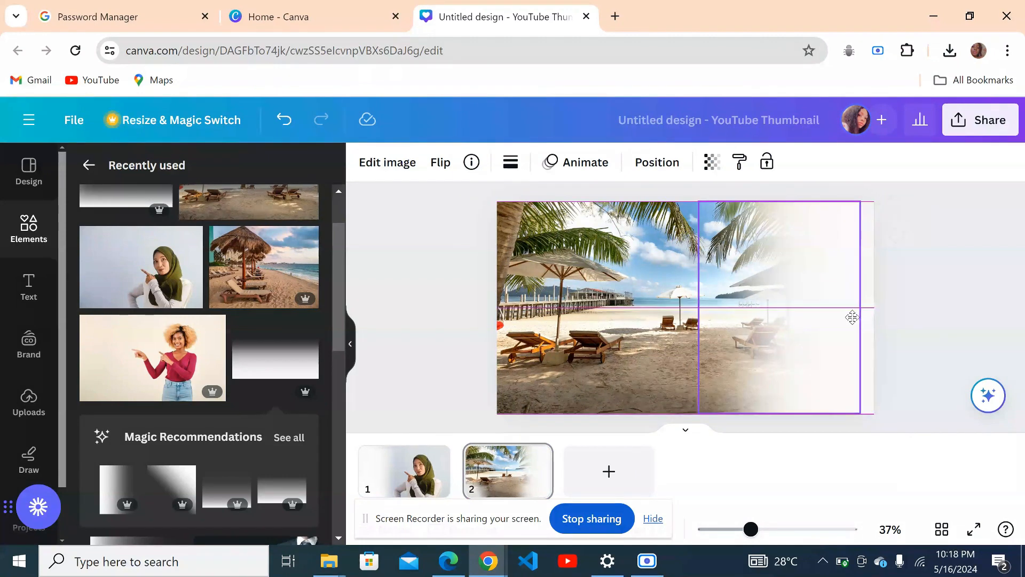
left_click(984, 128)
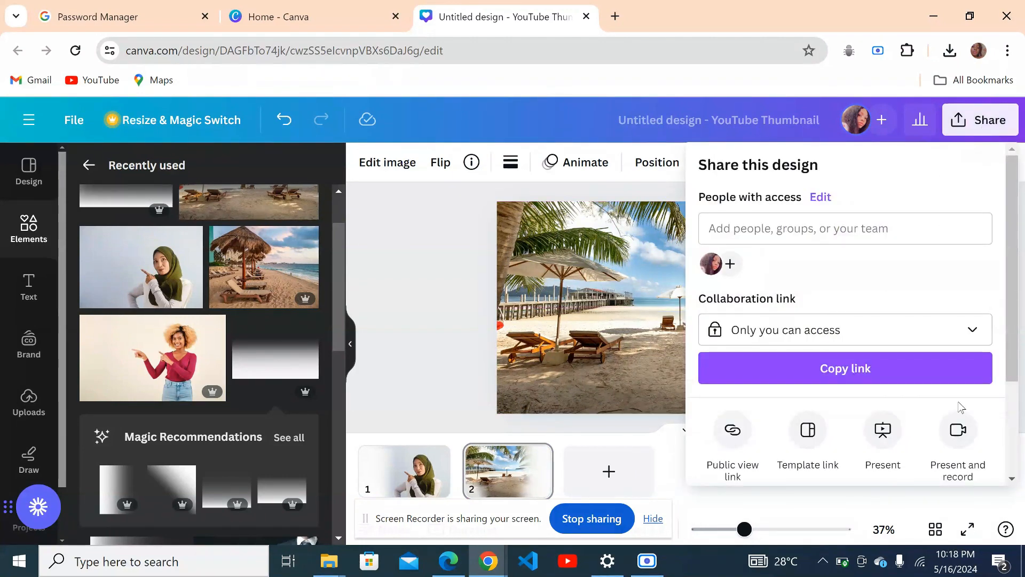
scroll(1015, 478, "down", 3)
left_click(969, 396)
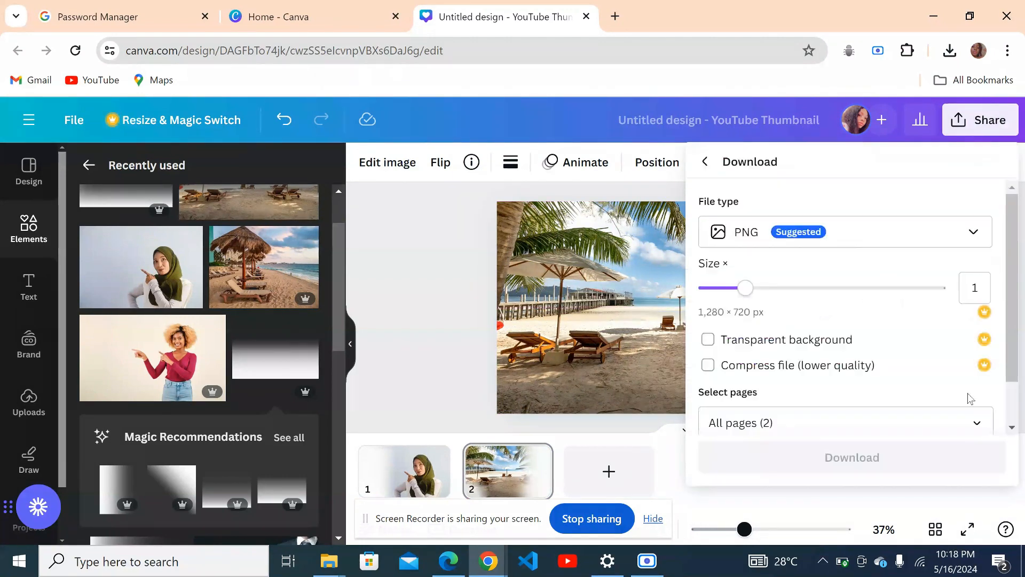
scroll(1002, 415, "down", 1)
left_click(952, 375)
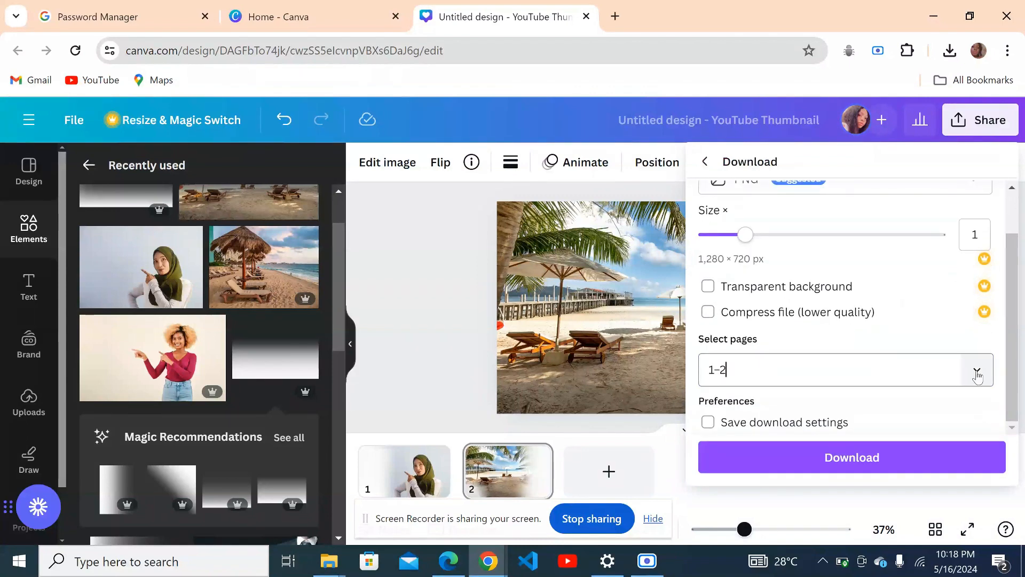
left_click(977, 374)
left_click(899, 169)
left_click(900, 213)
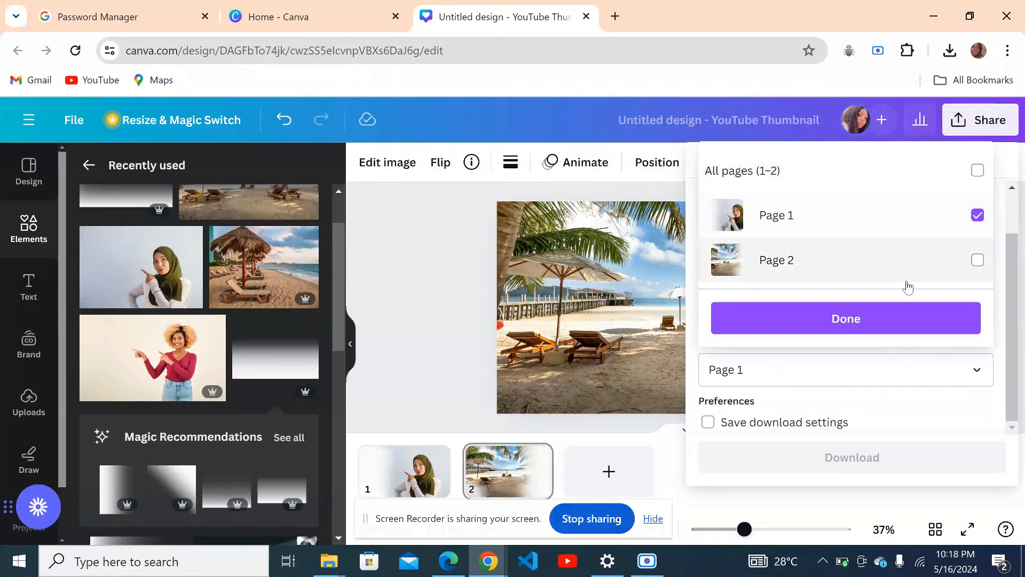
left_click(906, 319)
left_click(883, 458)
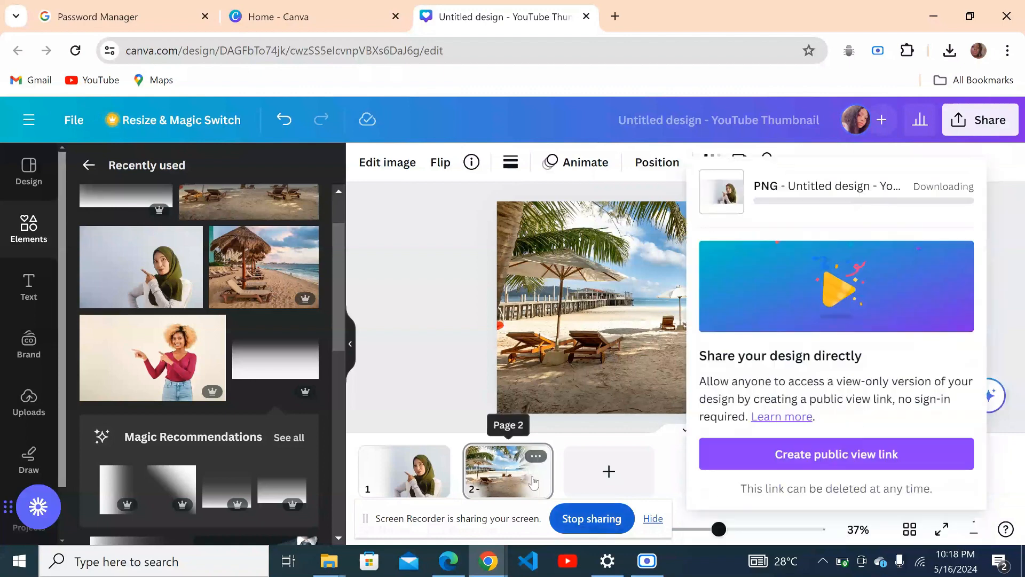
Download only page 2, the faded beach photo, as a PNG.
left_click(536, 456)
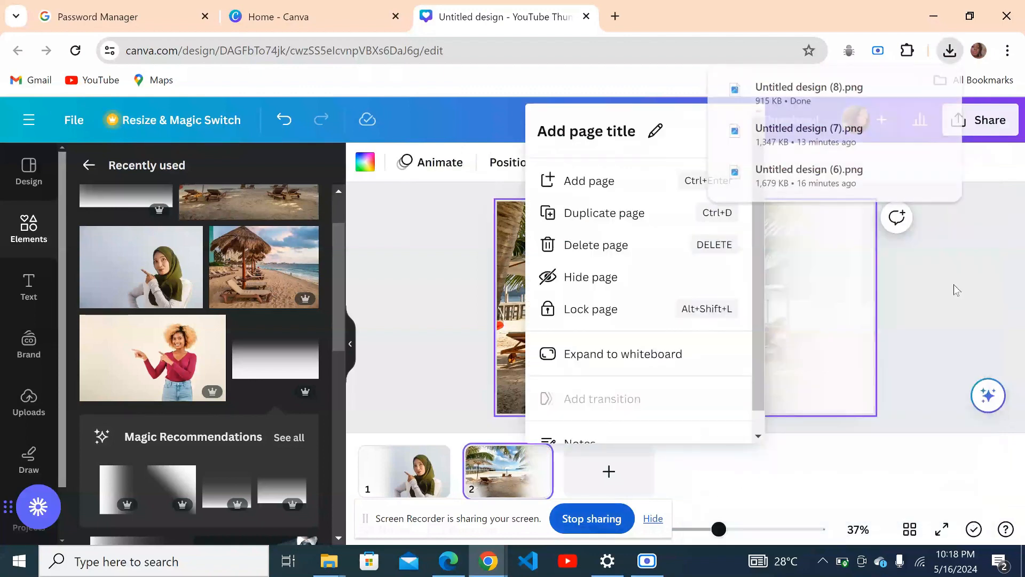
left_click(956, 290)
left_click(981, 120)
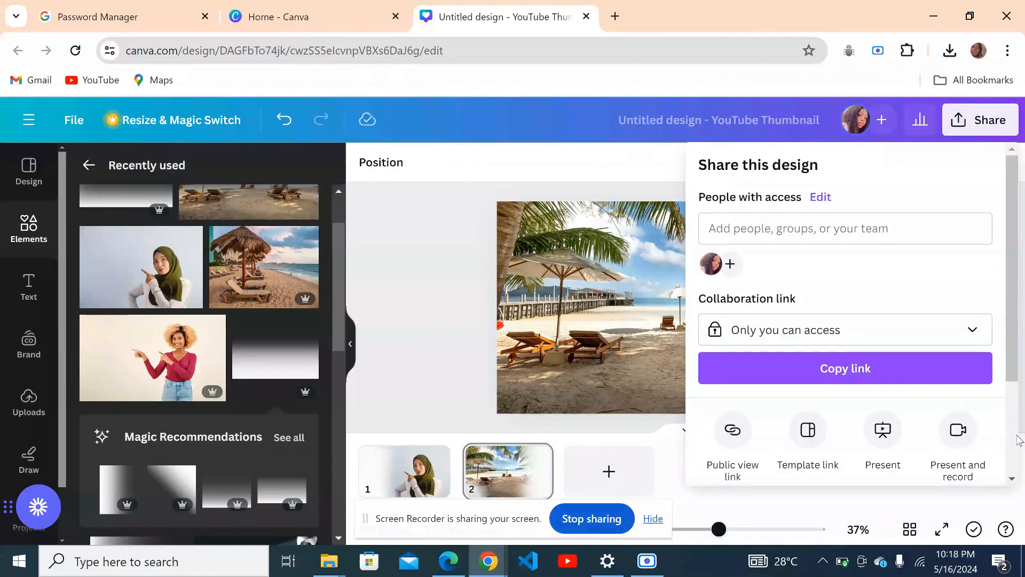
scroll(897, 414, "down", 3)
left_click(897, 387)
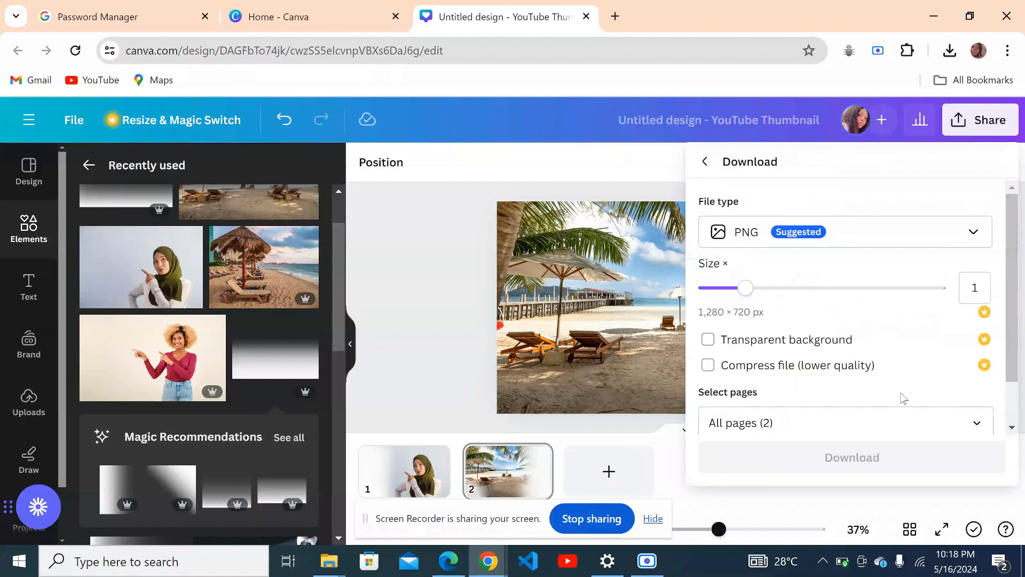
left_click(914, 417)
left_click(922, 226)
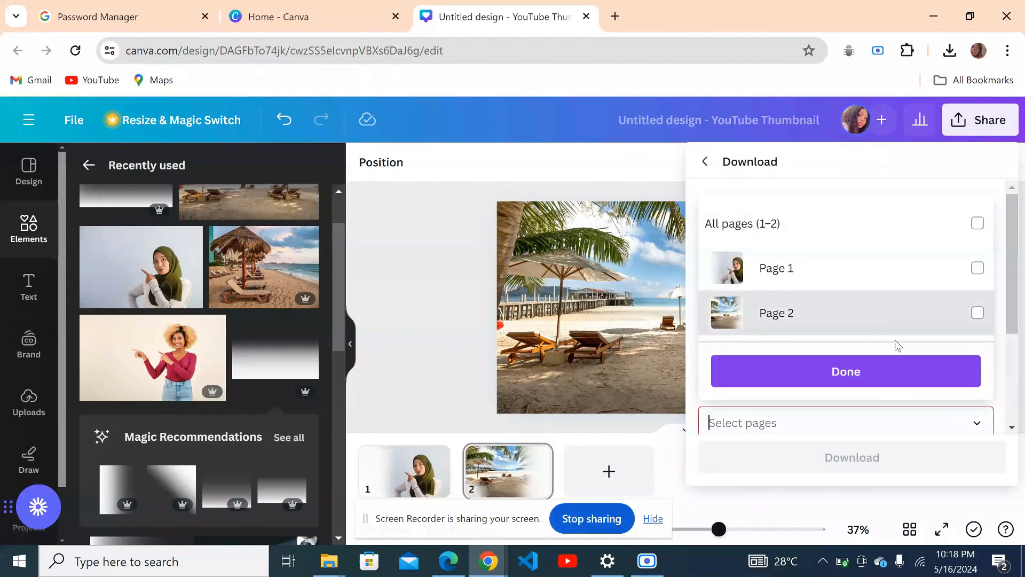
left_click(903, 329)
left_click(890, 369)
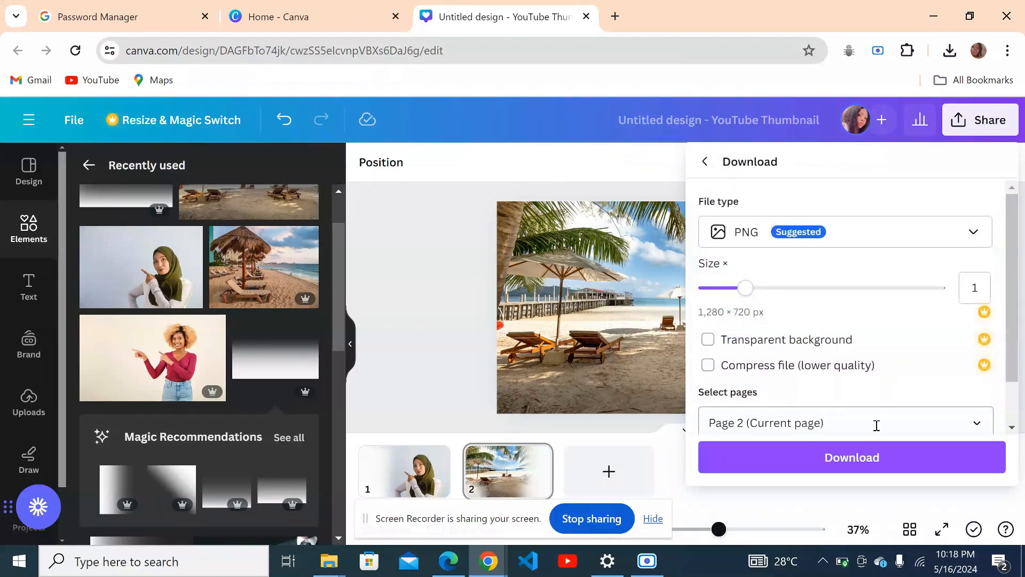
left_click(869, 458)
Add a blank third page and upload the downloaded Untitled design (8).png and Untitled design (9).png.
left_click(29, 403)
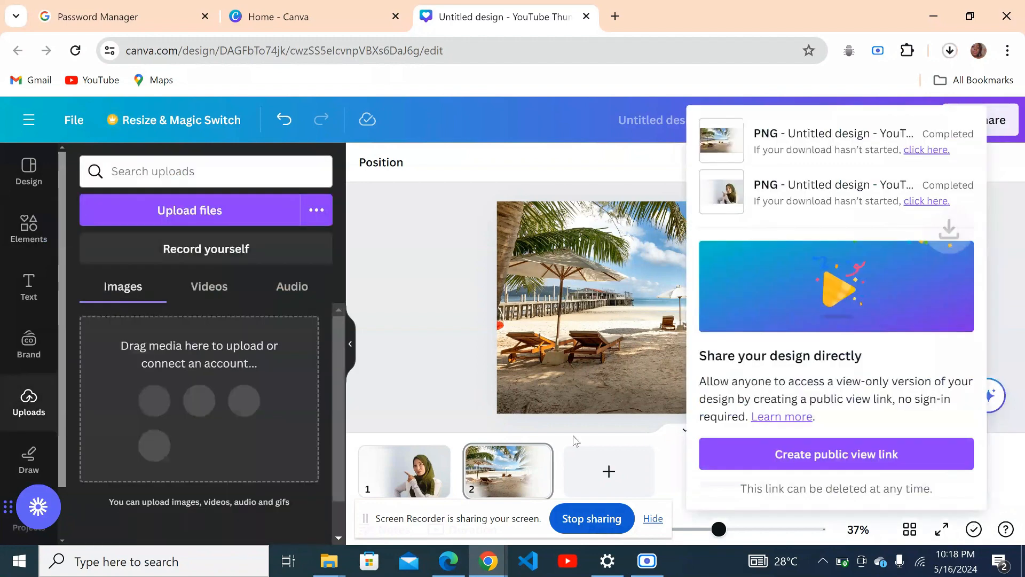
left_click(609, 471)
left_click(949, 51)
left_click_drag(809, 91, 182, 327)
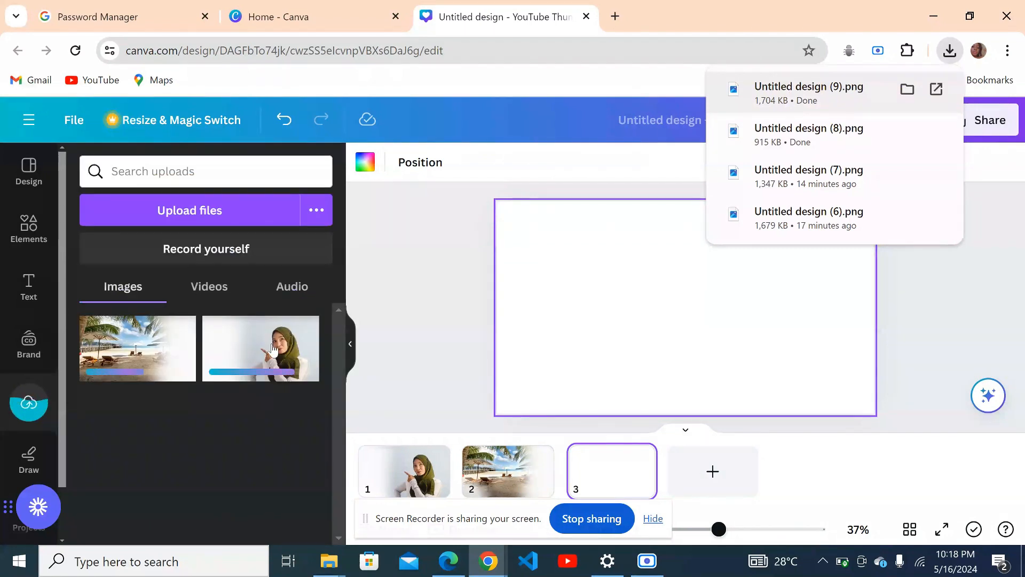
Place the uploaded image of the pointing woman on page 3 and enlarge it to fill the page.
left_click(273, 349)
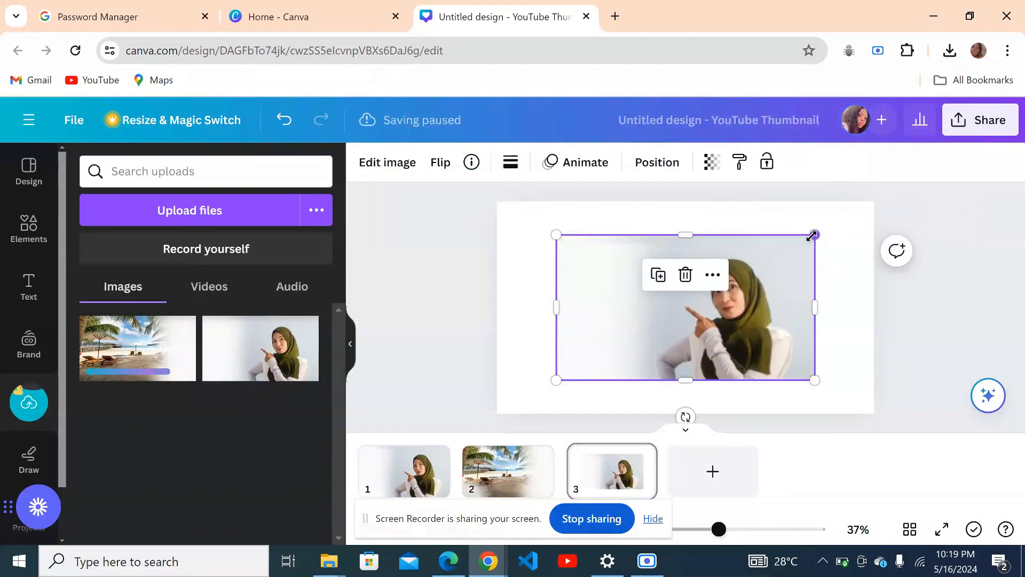
right_click(873, 219)
left_click(560, 304)
left_click_drag(556, 235, 495, 208)
left_click_drag(825, 385, 875, 414)
Place the uploaded beach image over the woman on page 3 and enlarge it to fill the page.
left_click(136, 344)
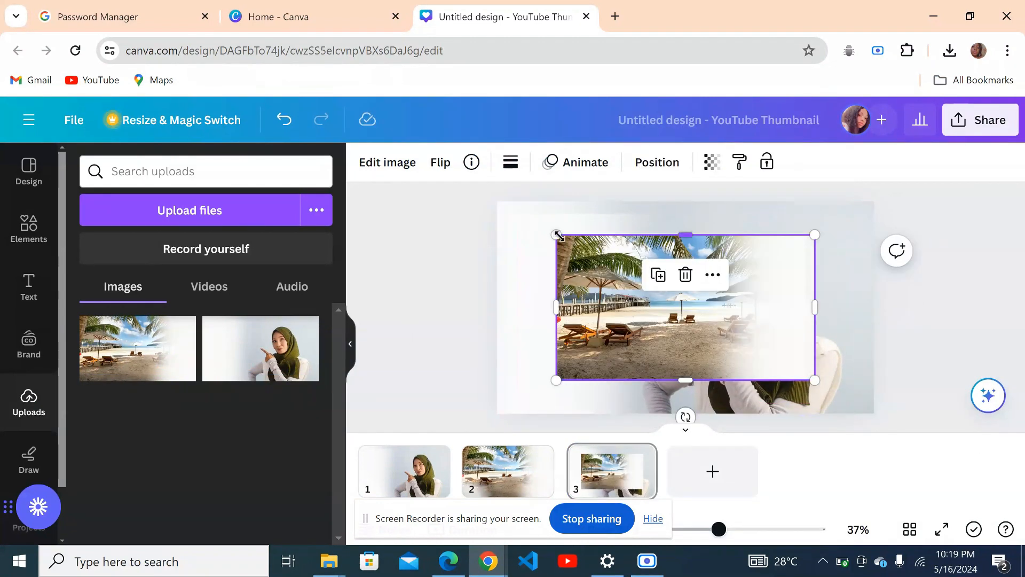
left_click_drag(556, 234, 496, 202)
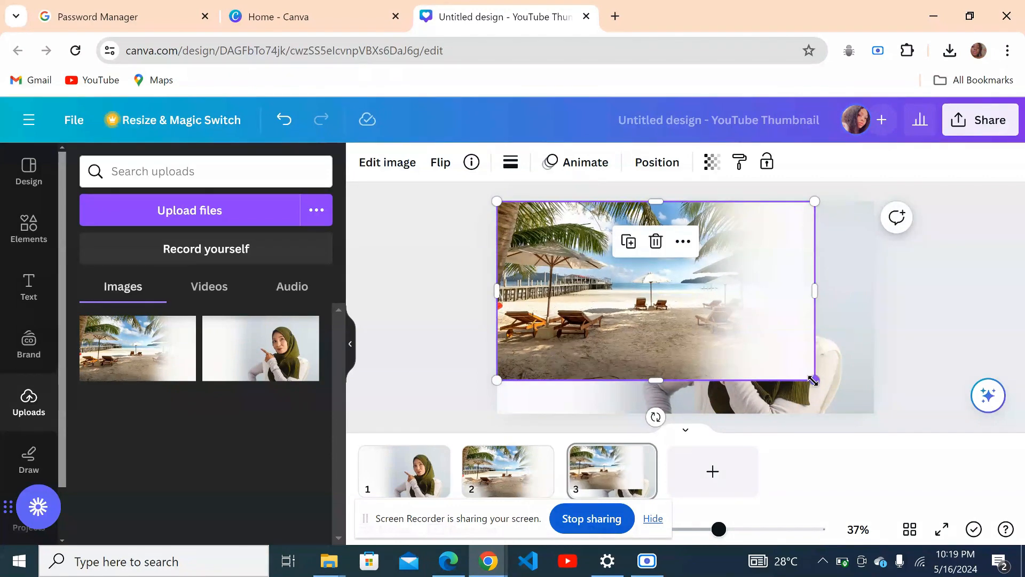
left_click_drag(812, 380, 874, 414)
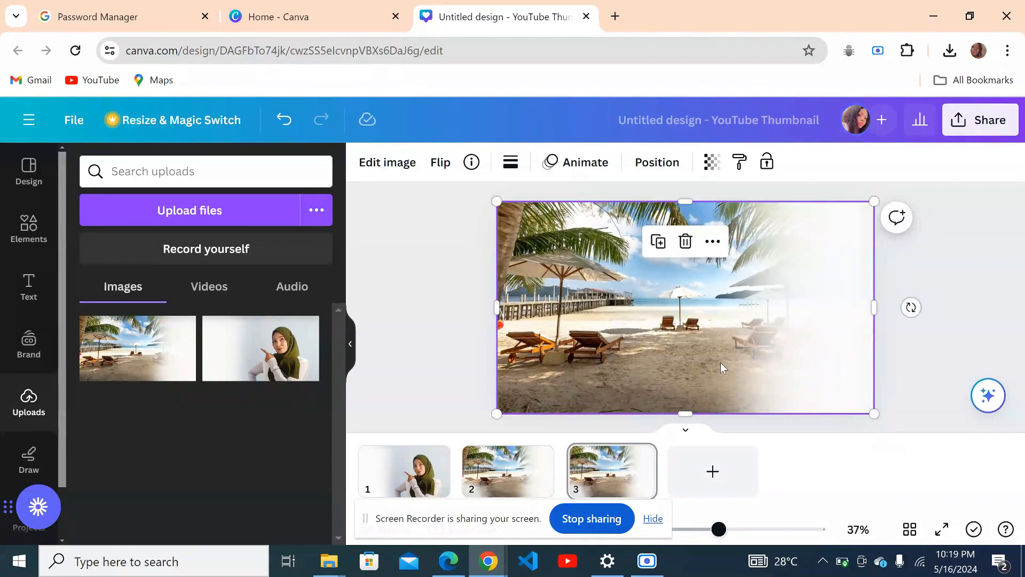
Set the beach image's transparency to 53.
left_click(701, 174)
left_click_drag(662, 233, 614, 241)
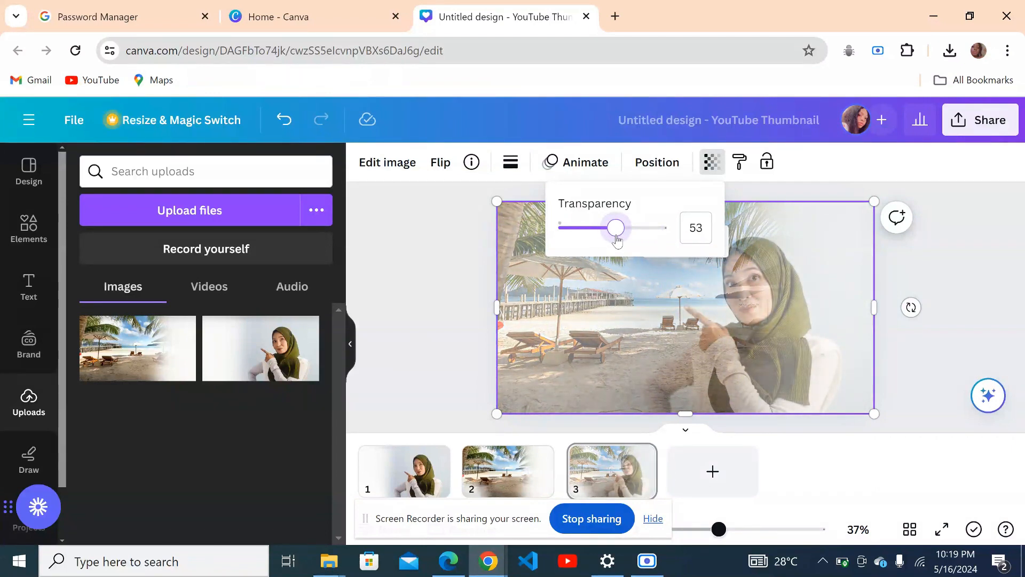
left_click(630, 351)
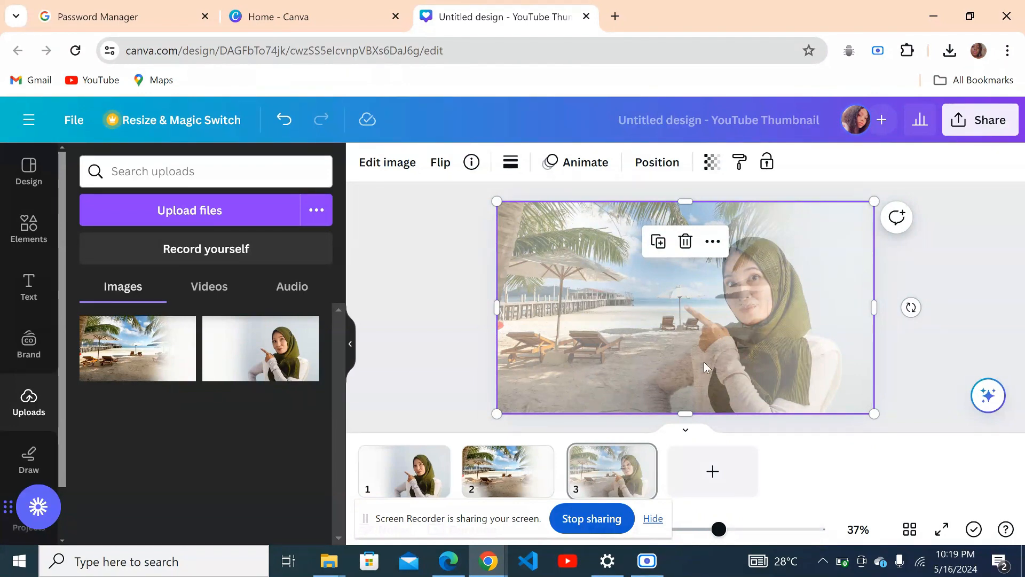
Adjust the beach image to brightness 21, contrast 54 and saturation 57.
left_click(388, 162)
scroll(334, 406, "down", 5)
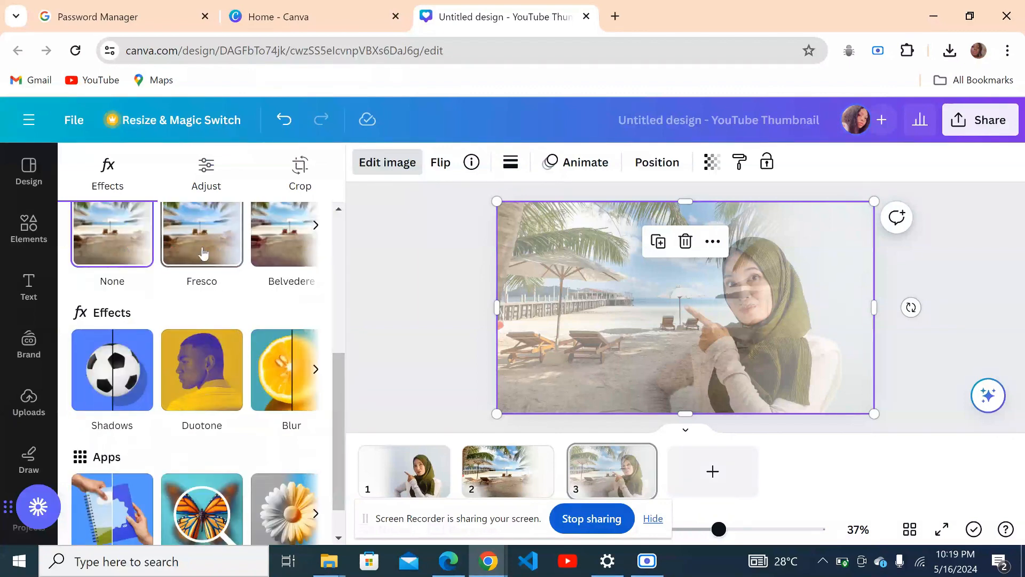
left_click(208, 173)
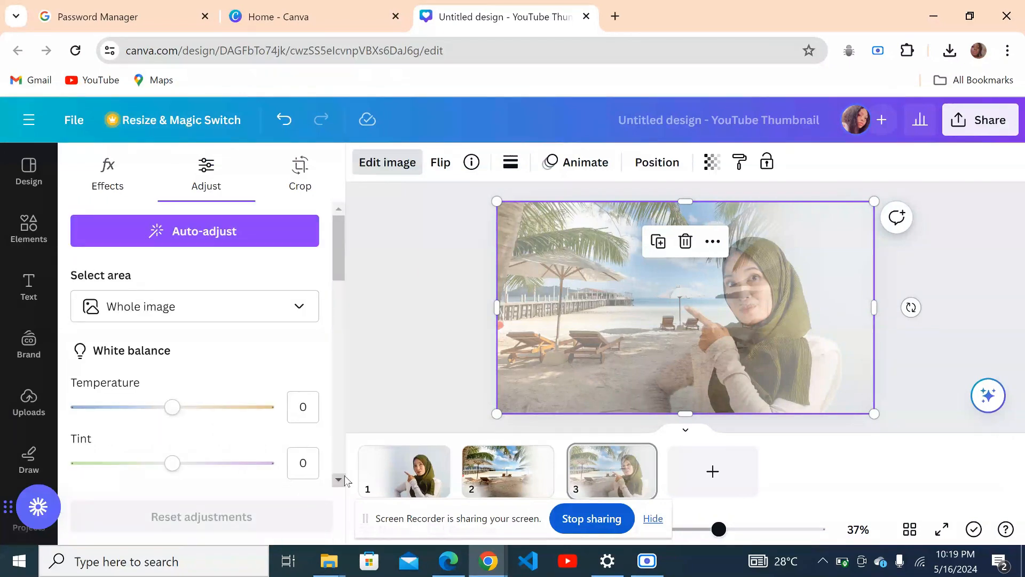
scroll(187, 261, "down", 6)
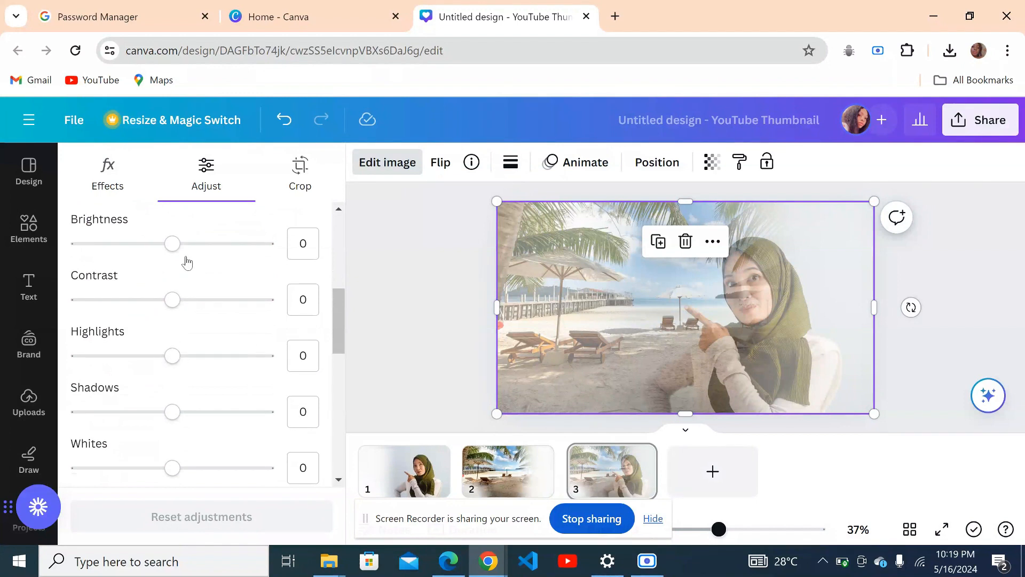
mouse_move(173, 244)
left_mouse_down()
mouse_move(197, 246)
mouse_move(186, 253)
left_mouse_up()
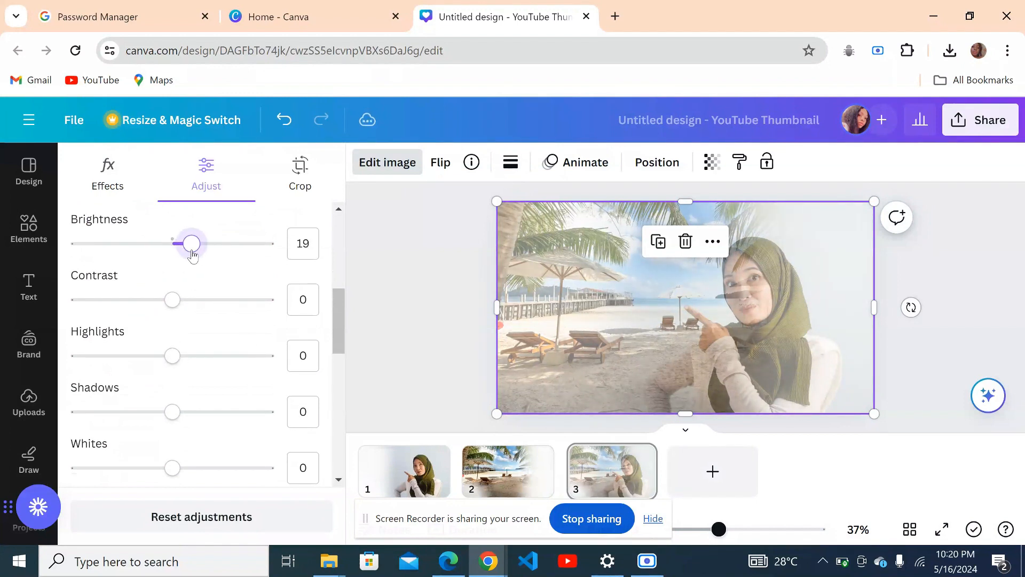
left_click_drag(180, 314, 213, 314)
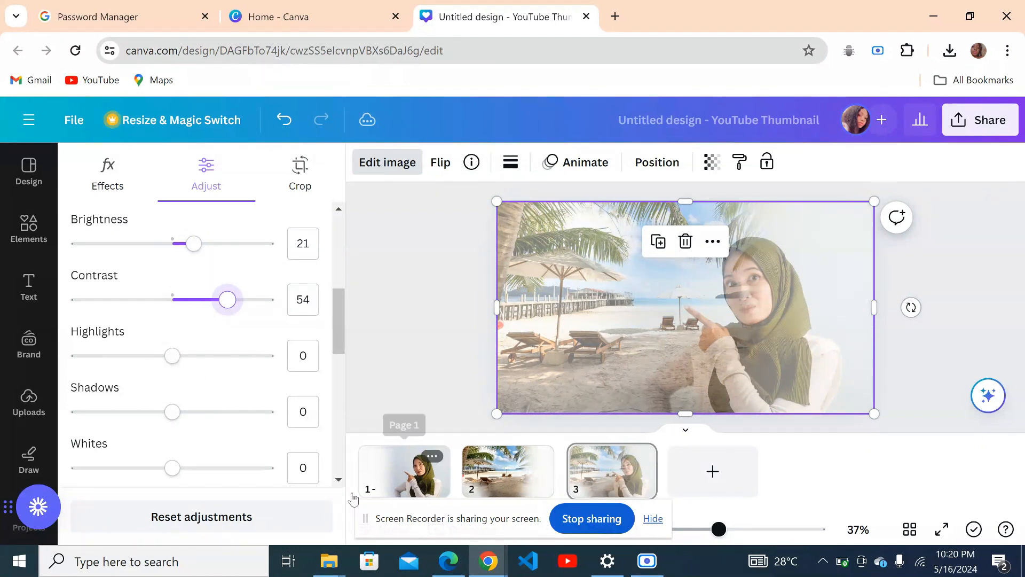
left_click(338, 480)
scroll(203, 408, "down", 5)
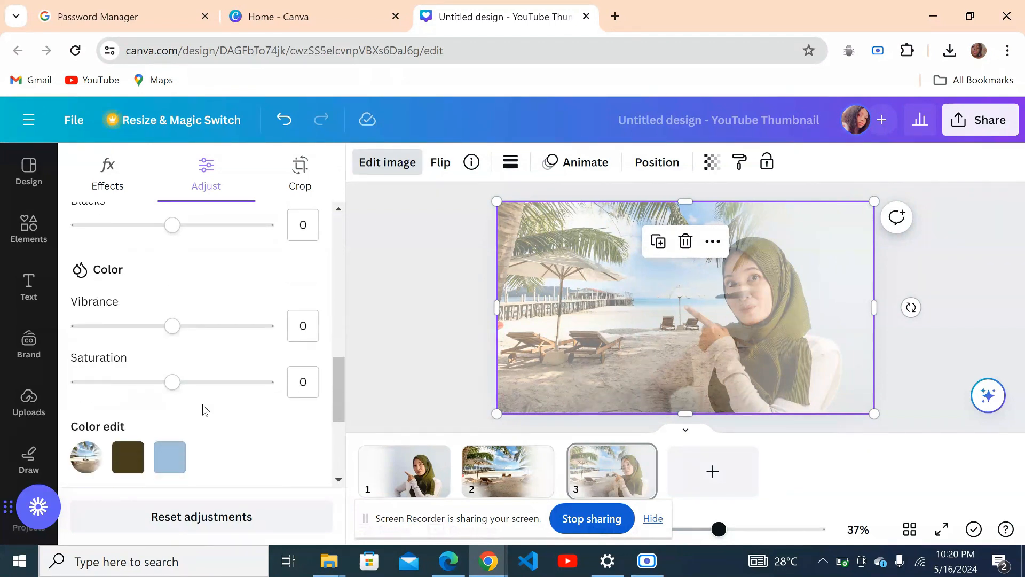
left_click_drag(181, 389, 224, 389)
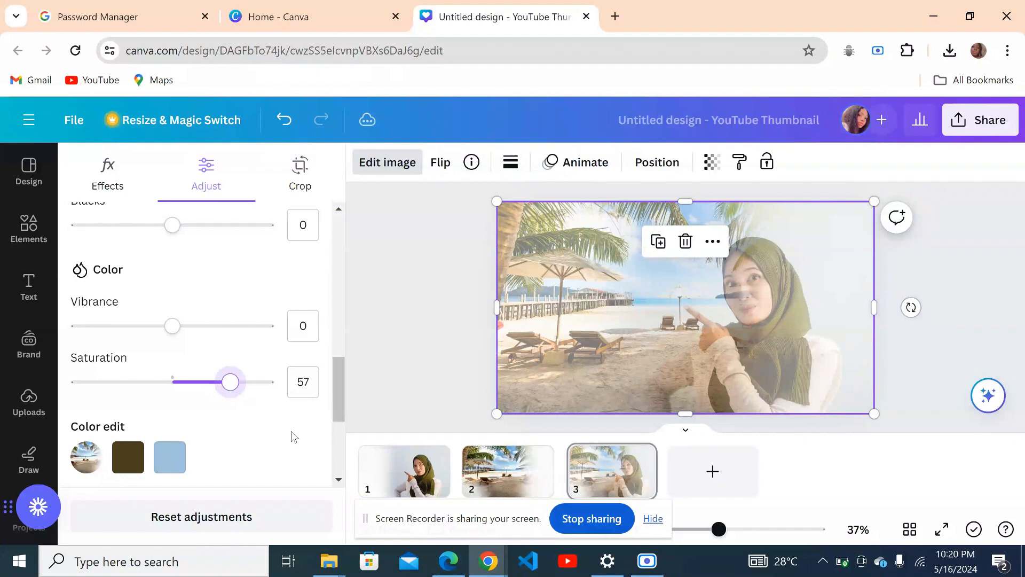
Set the beach image's blacks to 67 and whites to -26.
left_click_drag(342, 395, 337, 360)
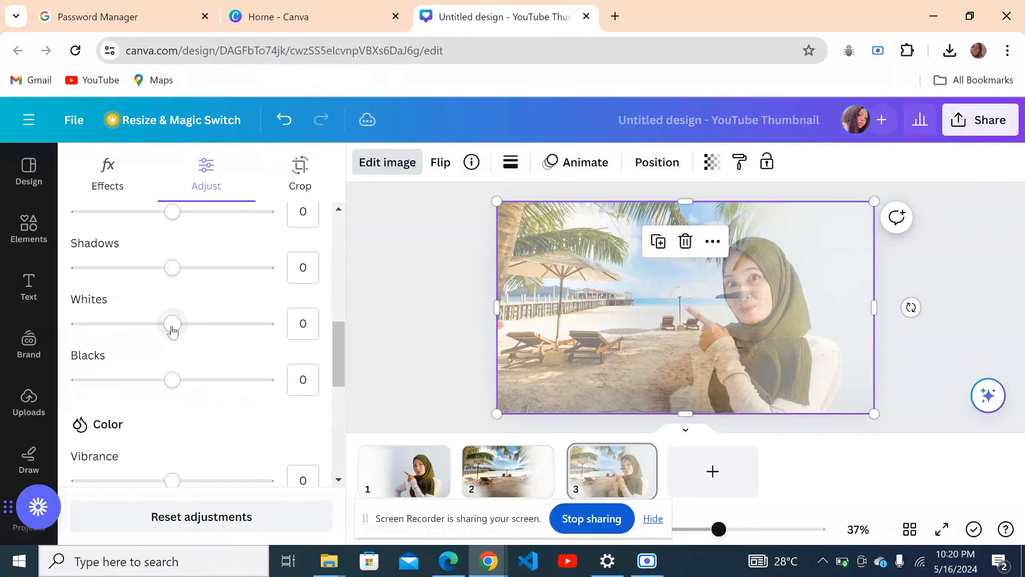
left_click_drag(171, 324, 251, 345)
left_click_drag(180, 387, 241, 389)
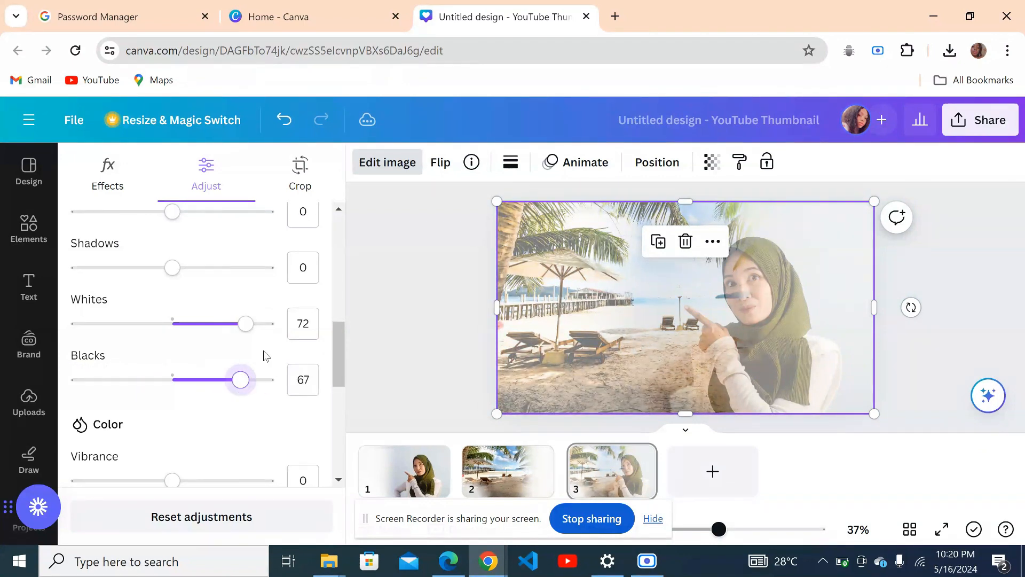
left_click_drag(245, 327, 148, 355)
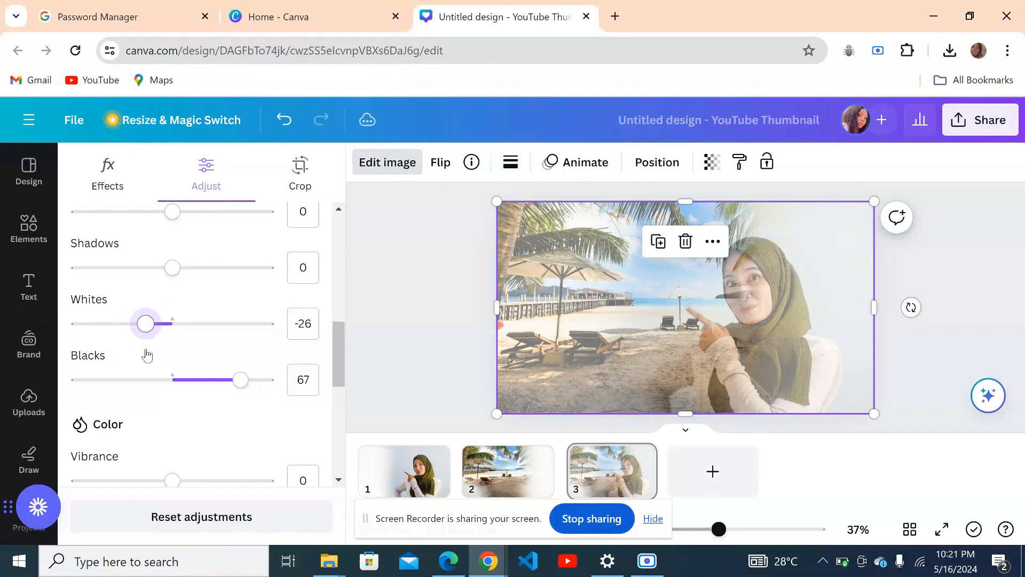
Raise the beach image's contrast to 100 and reduce its saturation to 31.
left_click_drag(335, 349, 332, 307)
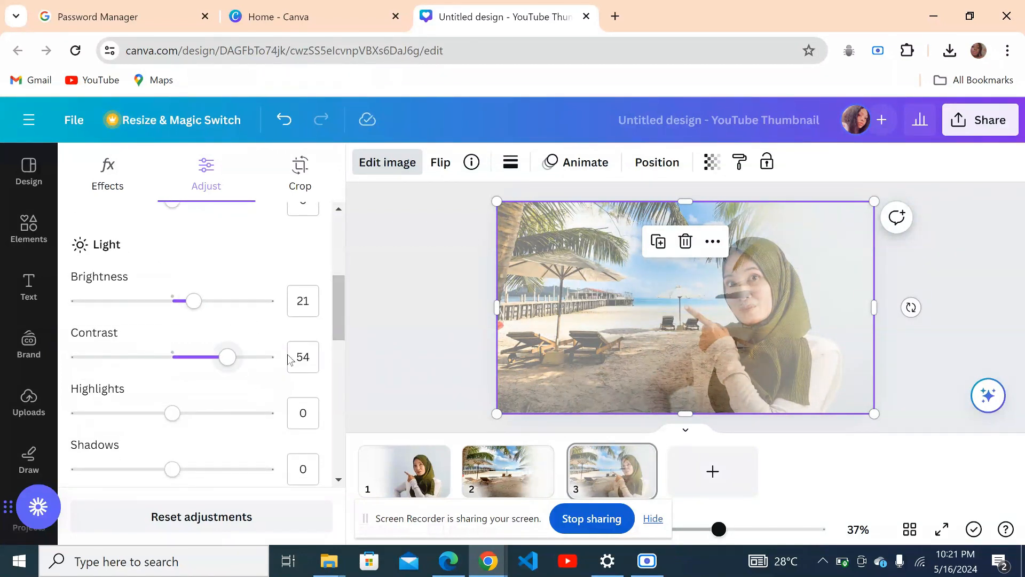
scroll(338, 479, "down", 10)
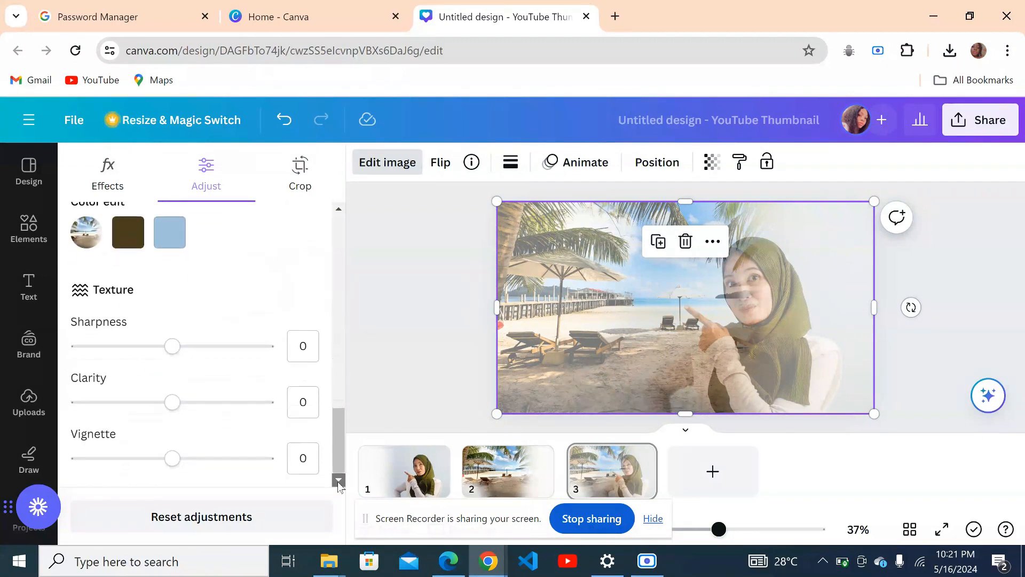
left_click_drag(337, 428, 327, 310)
left_click_drag(230, 290, 343, 396)
left_click_drag(230, 375, 203, 375)
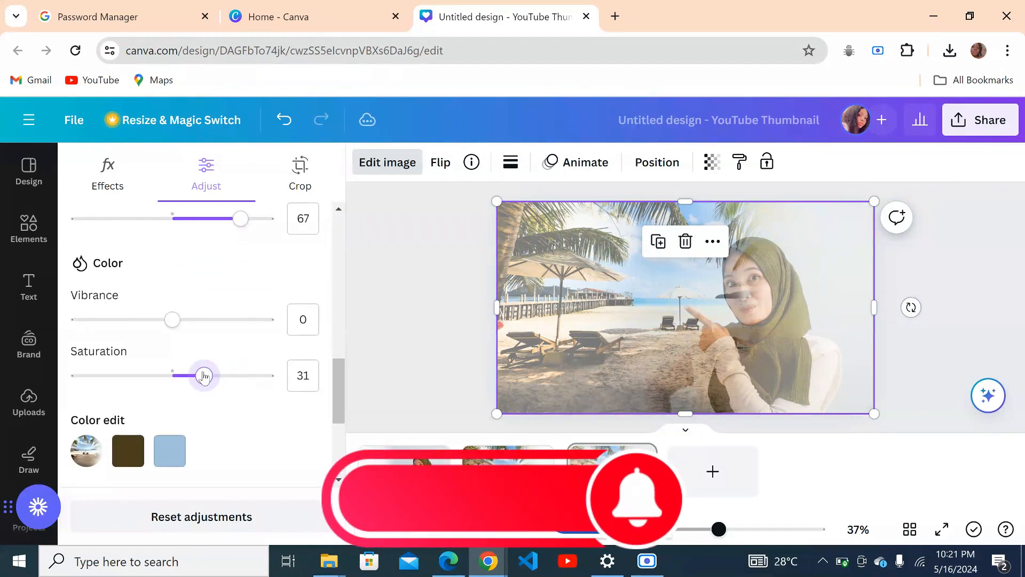
Set the beach image's brightness to 41.
scroll(324, 328, "up", 6)
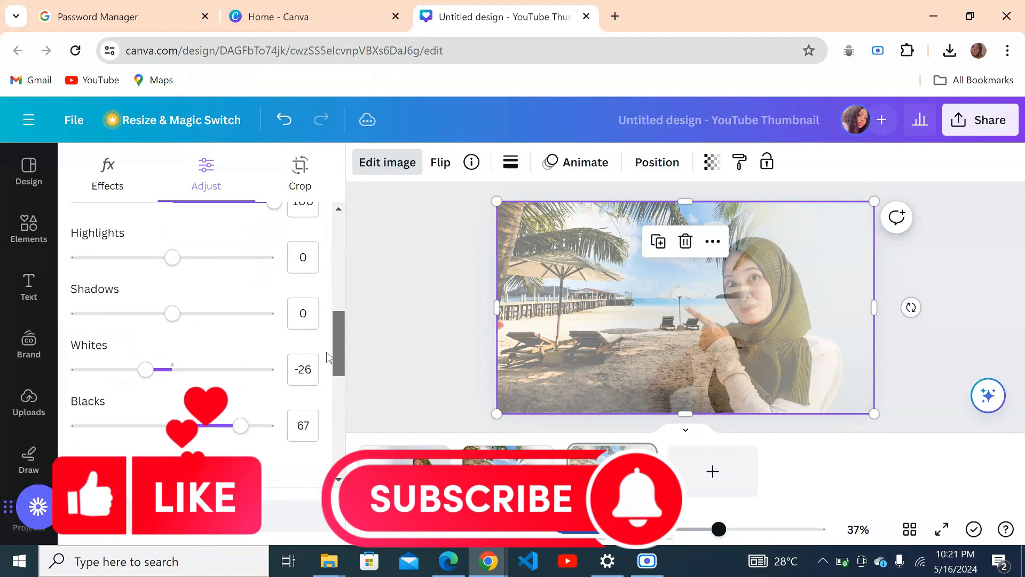
scroll(324, 329, "up", 1)
left_click_drag(195, 327, 213, 327)
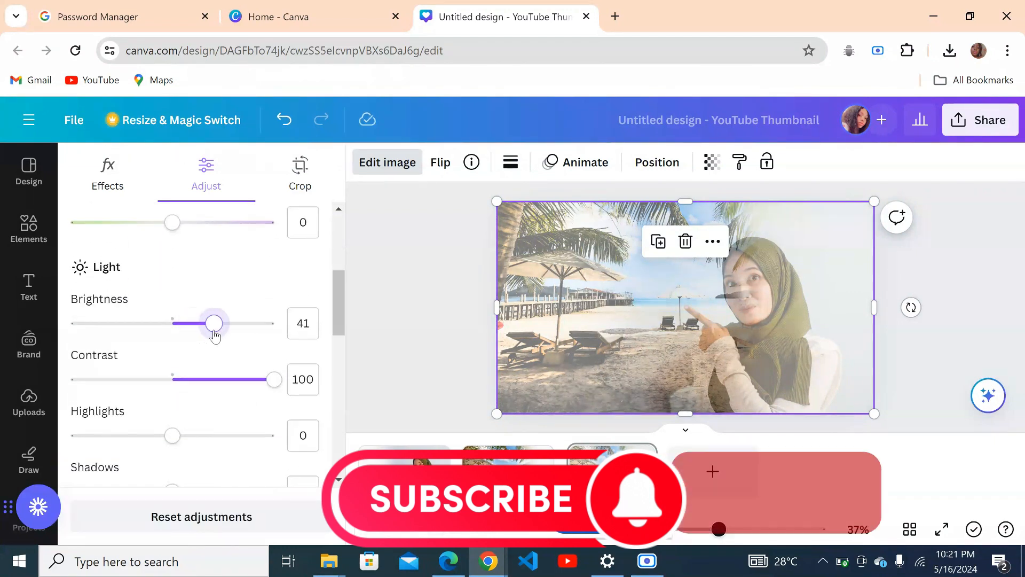